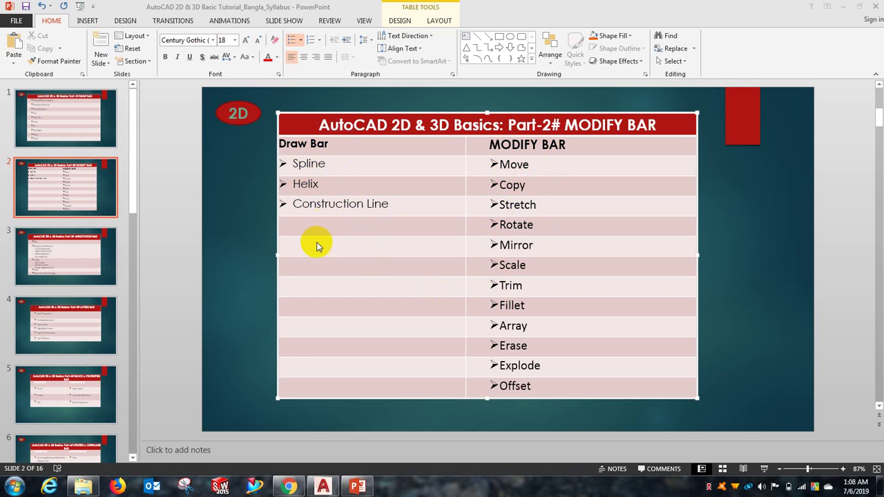
# Step: Switch from the PowerPoint Modify Bar syllabus slide to Drawing40.dwg in AutoCAD
pyautogui.click(333, 488)
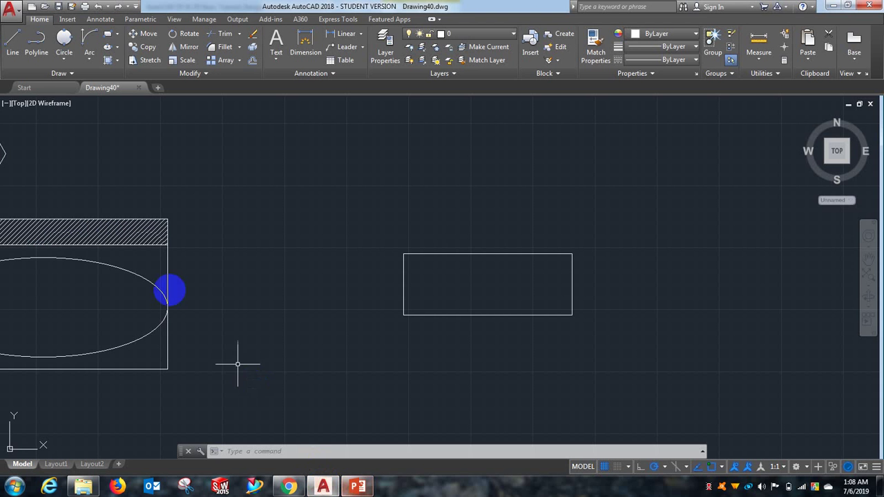
# Step: Draw a five-point wavy Spline Fit curve between the hatched and plain rectangles
pyautogui.click(74, 75)
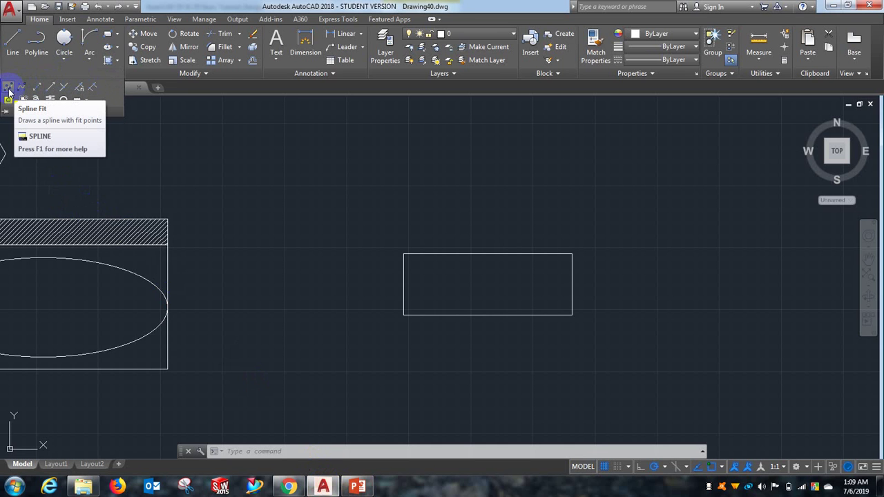
pyautogui.click(9, 92)
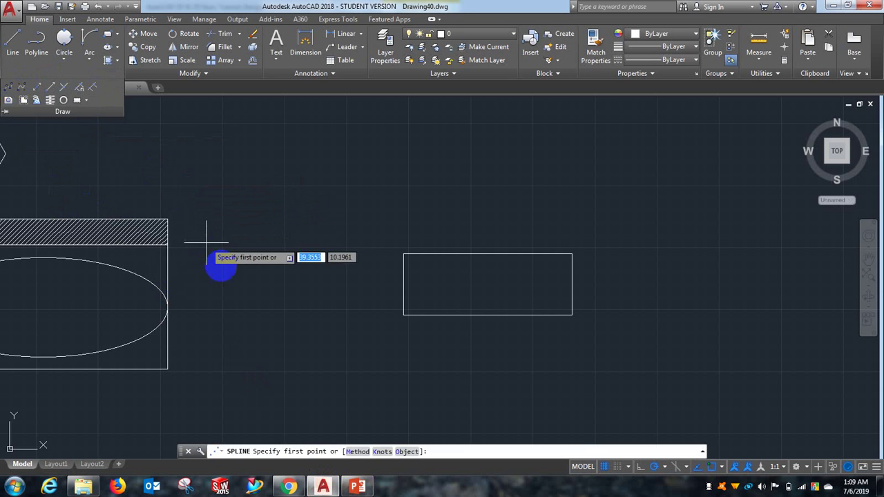
pyautogui.click(239, 309)
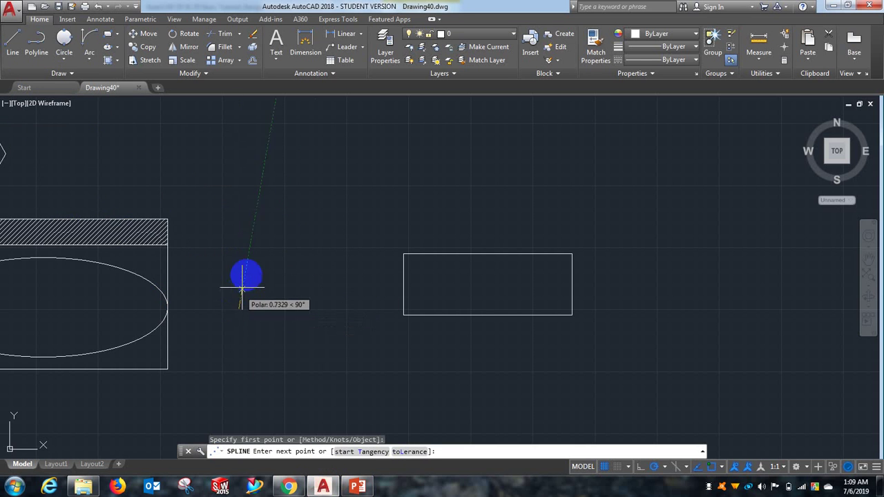
pyautogui.click(263, 246)
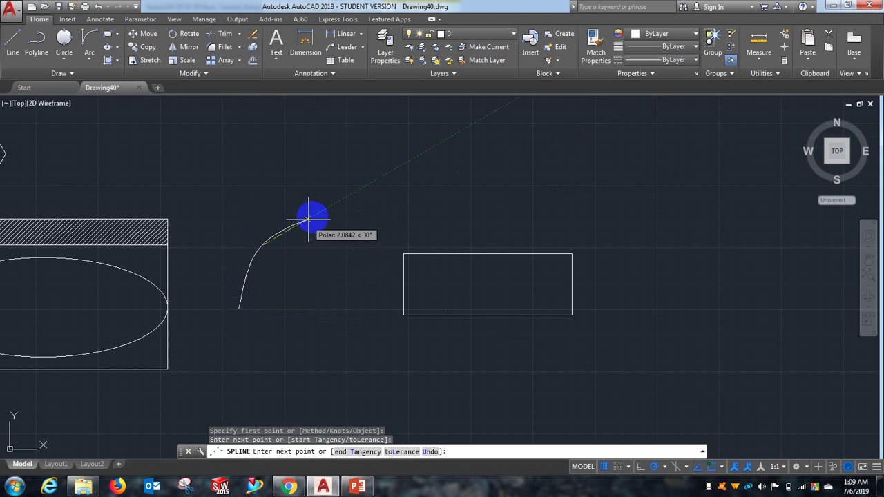
pyautogui.click(329, 205)
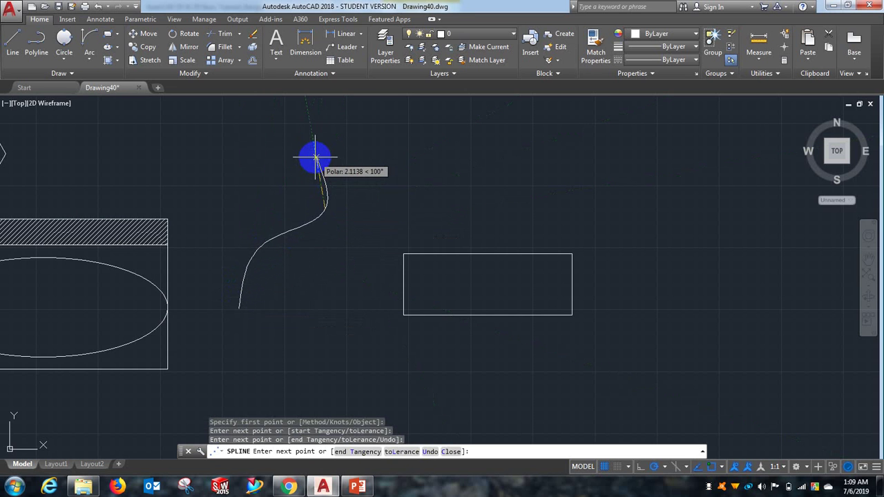
pyautogui.click(317, 155)
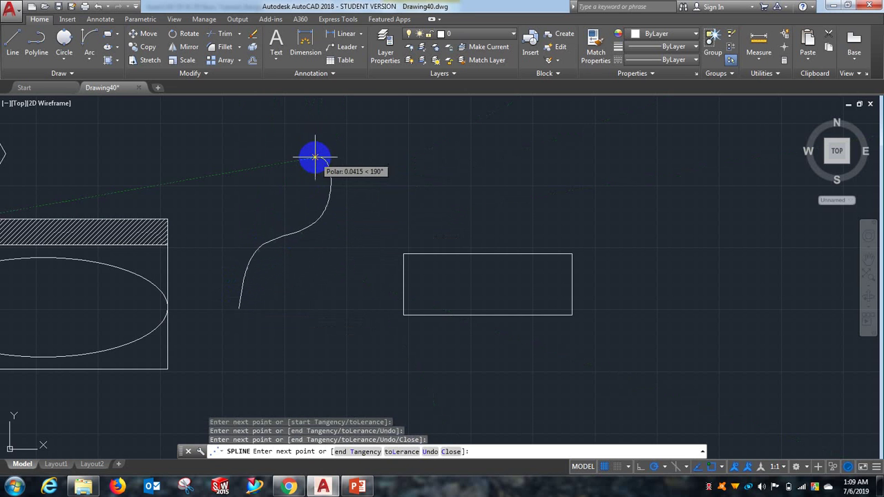
pyautogui.click(345, 129)
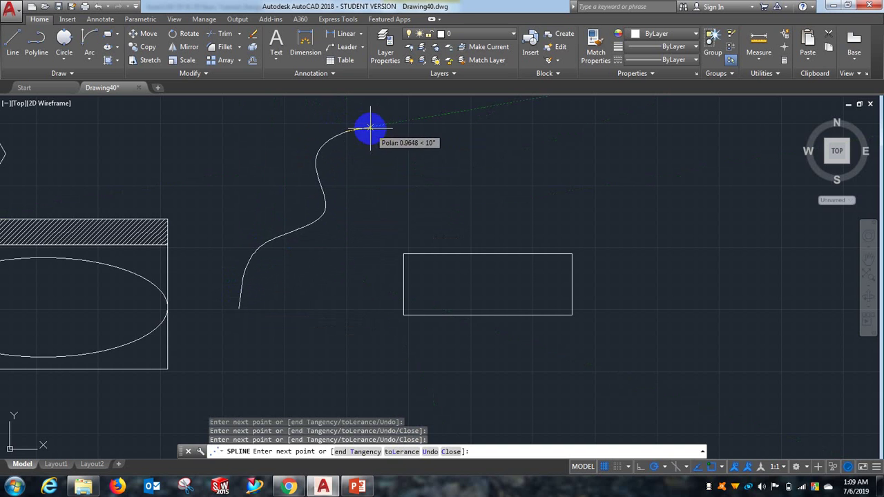
pyautogui.rightClick(371, 129)
pyautogui.click(382, 137)
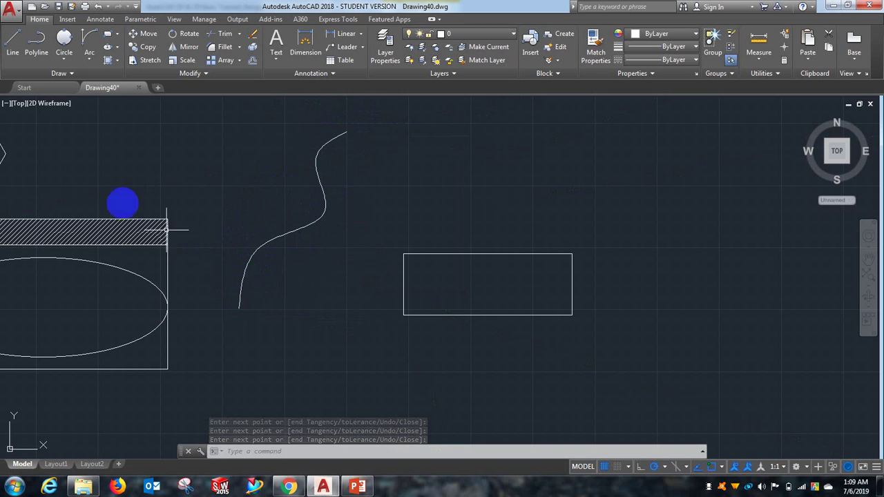
# Step: Add horizontal and near-vertical construction lines through a base point below the shapes
pyautogui.click(72, 74)
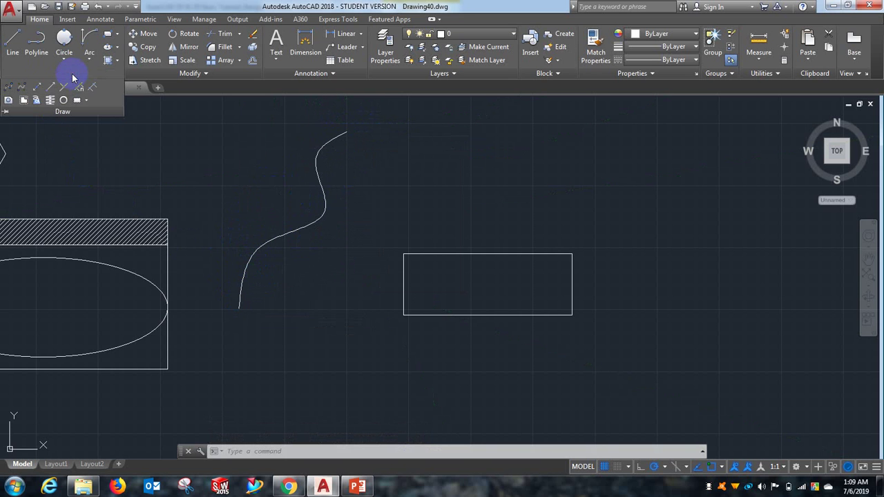
pyautogui.click(38, 92)
pyautogui.scroll(-5, 259, 225)
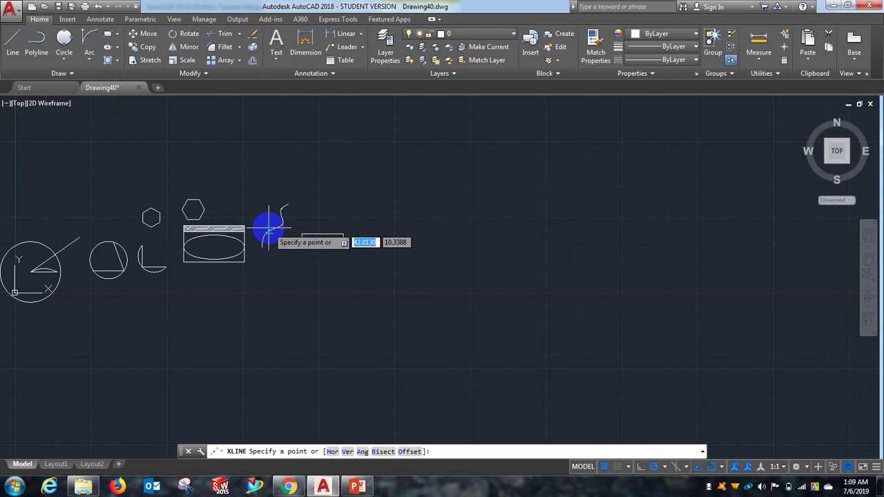
pyautogui.moveTo(286, 315); pyautogui.dragTo(460, 323, button='middle')
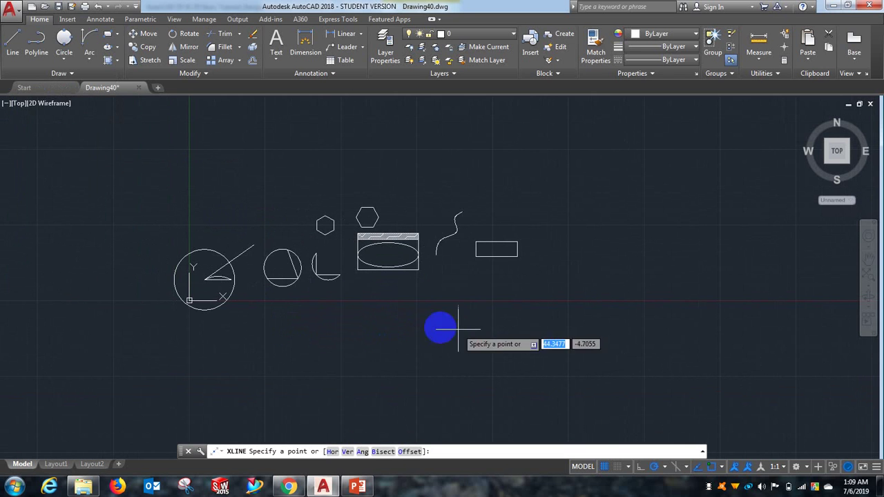
pyautogui.click(178, 347)
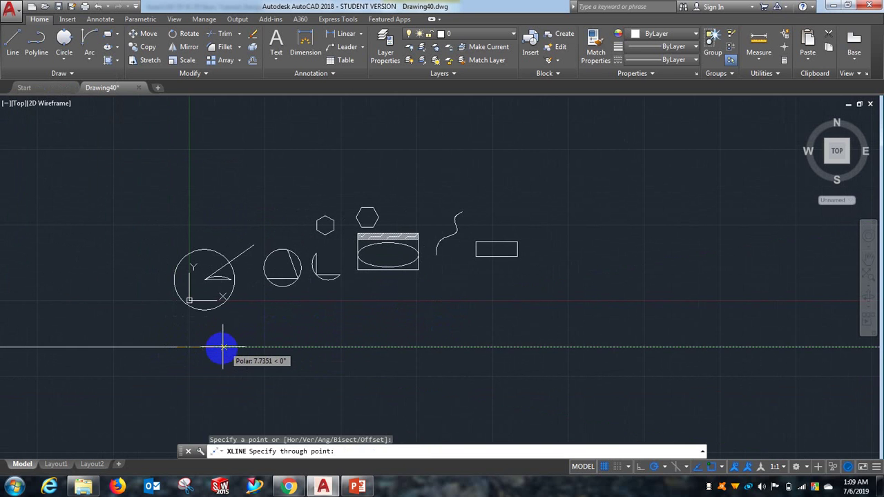
pyautogui.click(193, 347)
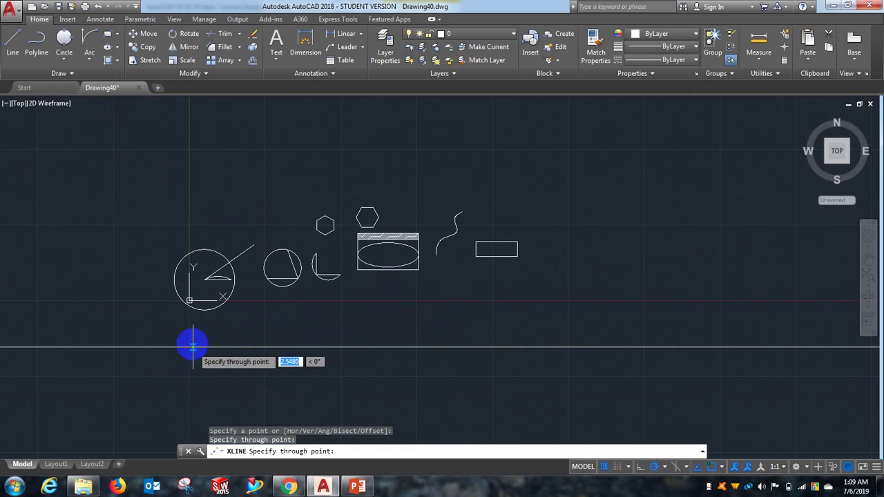
pyautogui.click(172, 190)
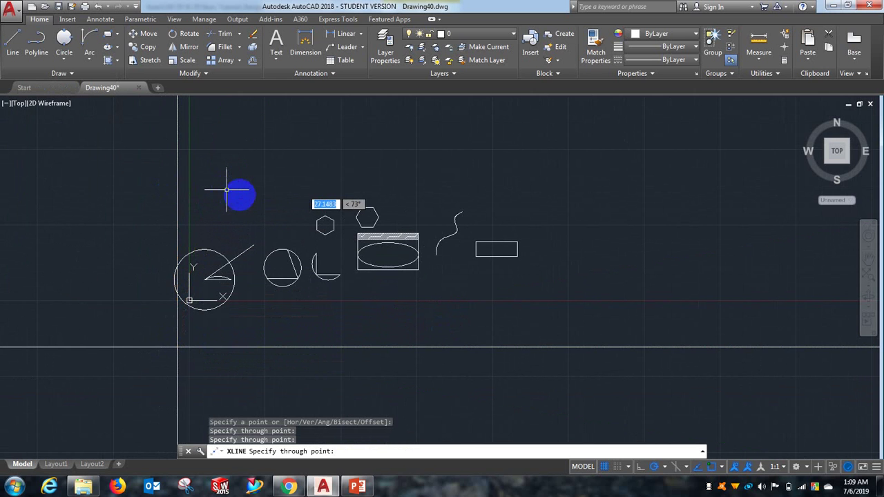
pyautogui.press('Return')
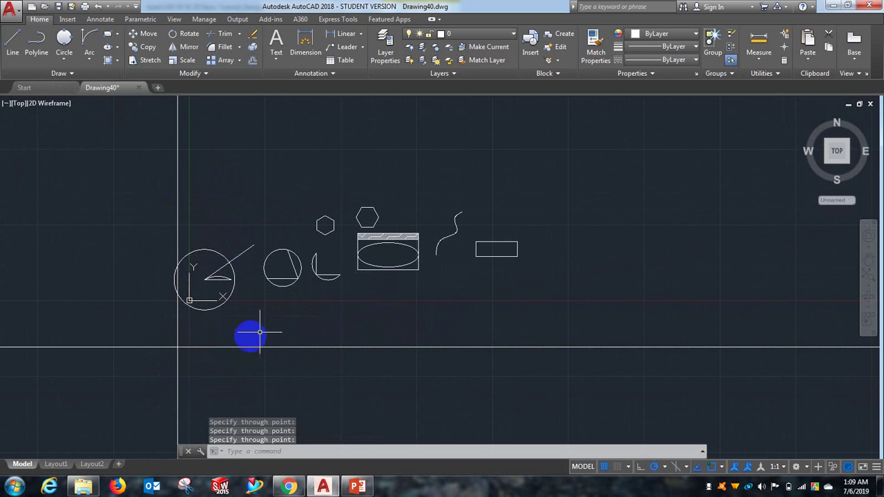
pyautogui.scroll(-3, 205, 357)
pyautogui.scroll(-2, 205, 357)
pyautogui.scroll(3, 205, 359)
pyautogui.scroll(4, 200, 307)
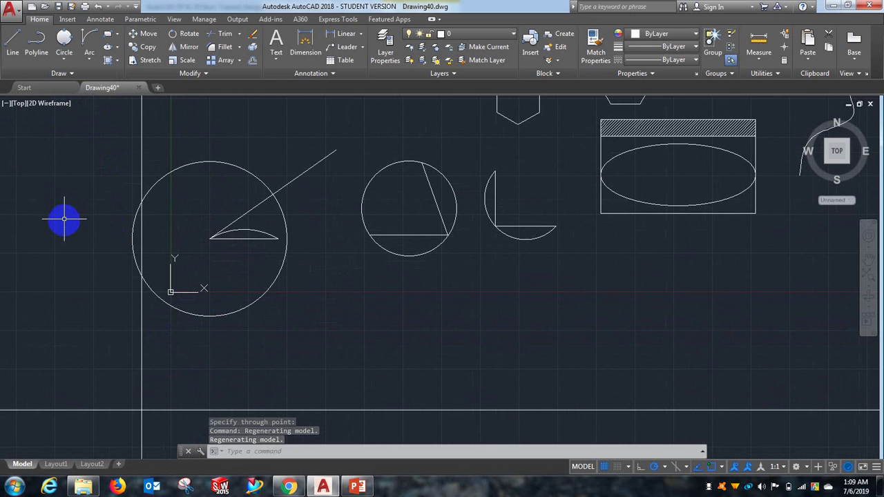
pyautogui.scroll(-2, 65, 219)
# Step: Place a helix right of the rectangle with base radius 3, top radius 3, height 5
pyautogui.click(71, 73)
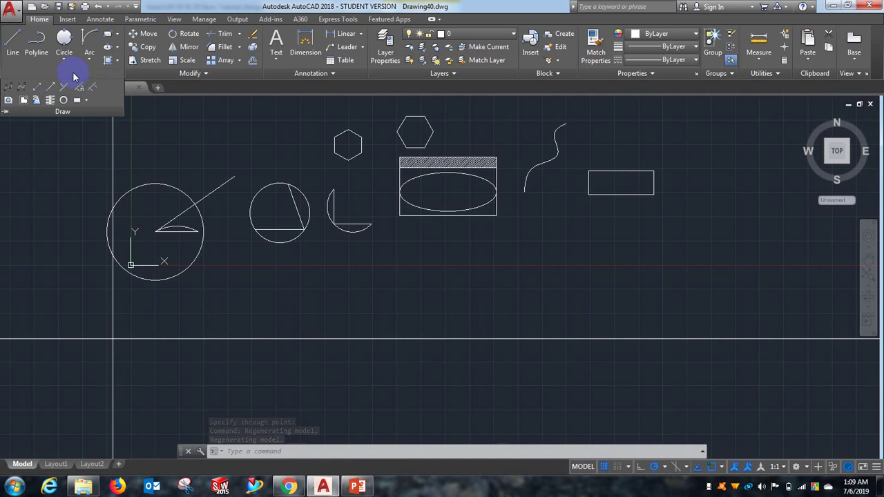
pyautogui.click(50, 101)
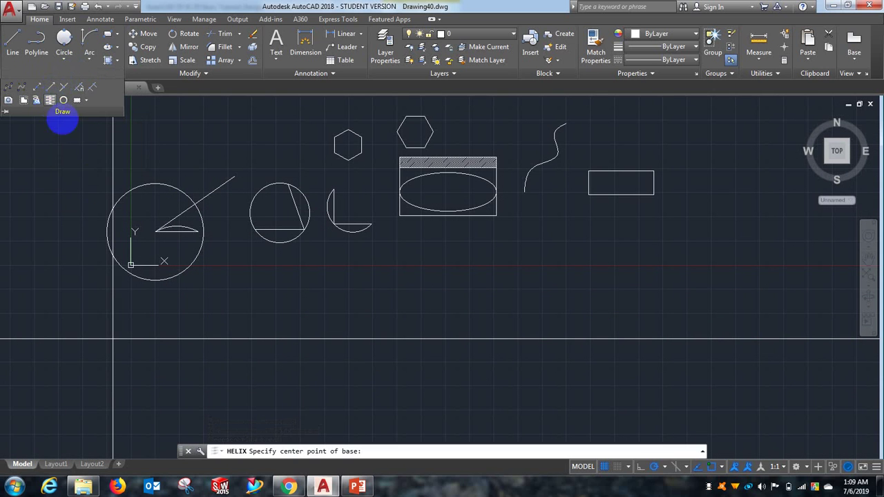
pyautogui.scroll(-2, 143, 338)
pyautogui.scroll(-1, 144, 338)
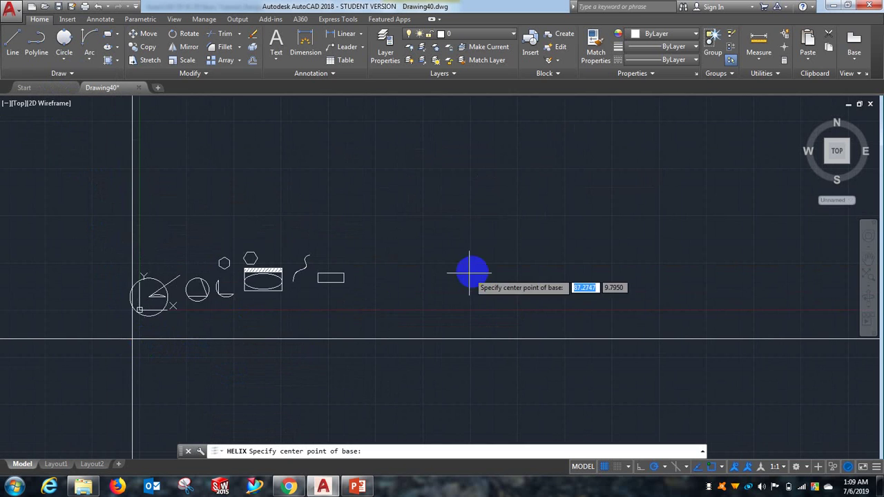
pyautogui.scroll(2, 430, 306)
pyautogui.scroll(-1, 437, 266)
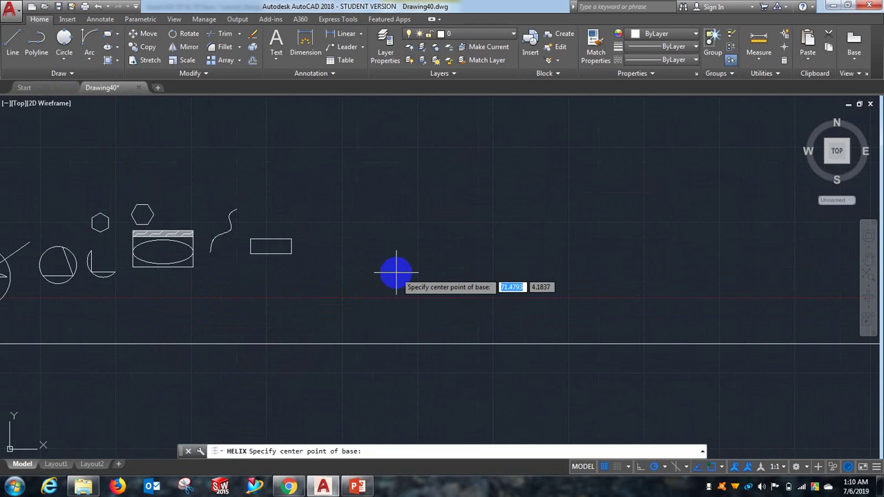
pyautogui.click(396, 273)
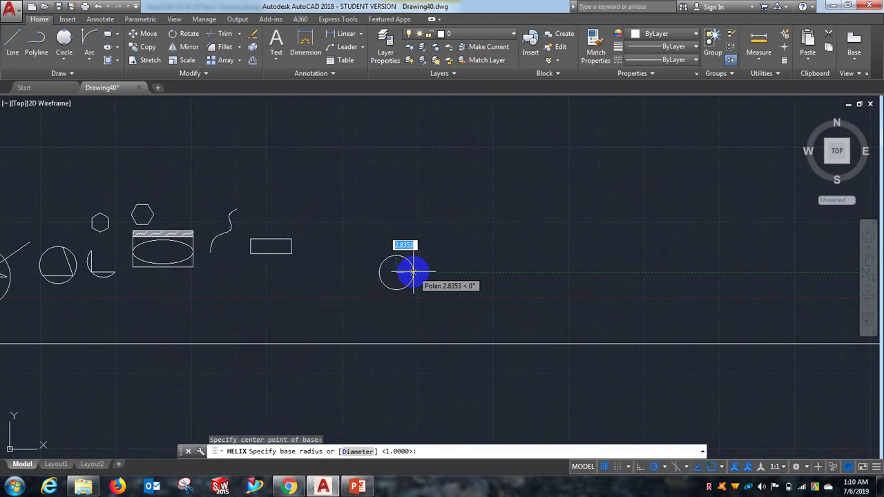
pyautogui.write('3')
pyautogui.press('Return')
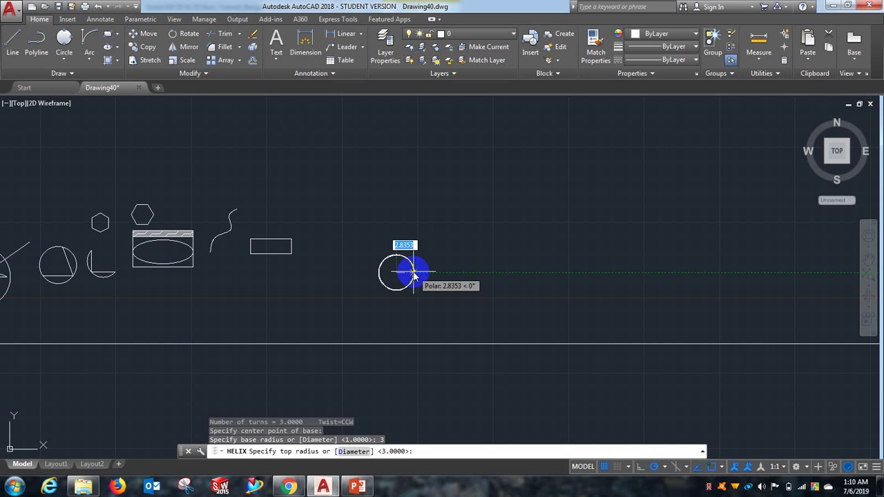
pyautogui.write('3')
pyautogui.press('Return')
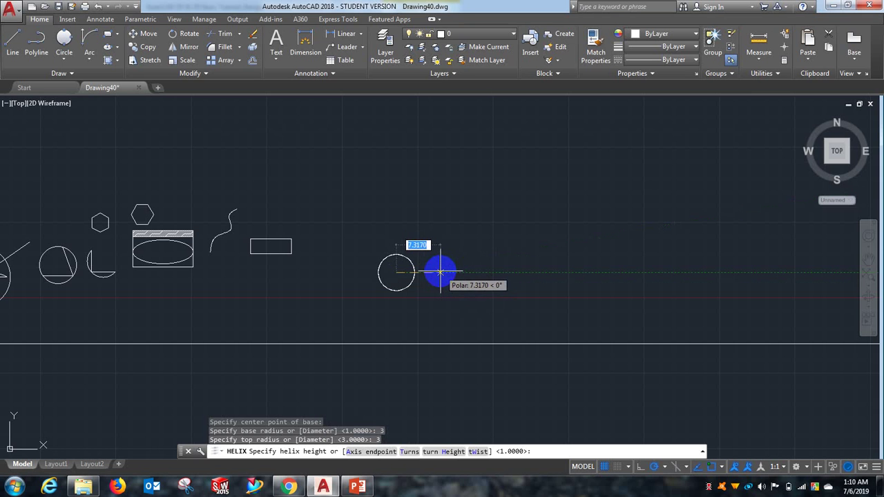
pyautogui.write('5')
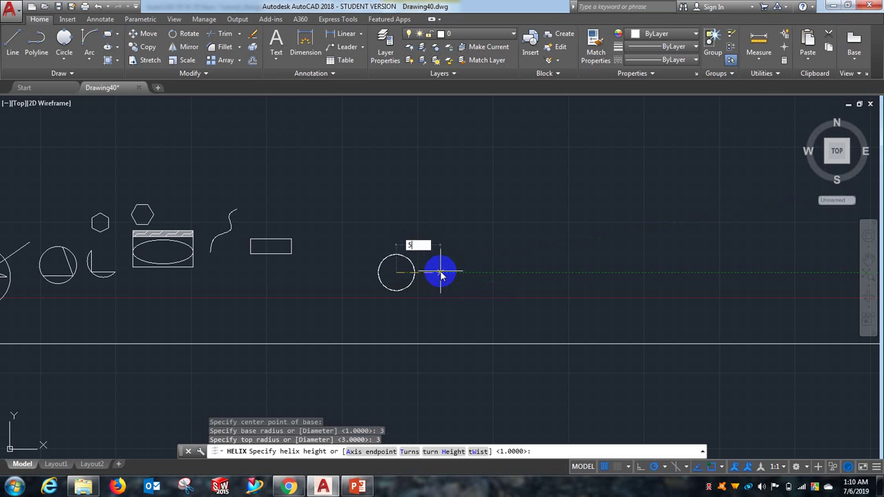
pyautogui.press('Return')
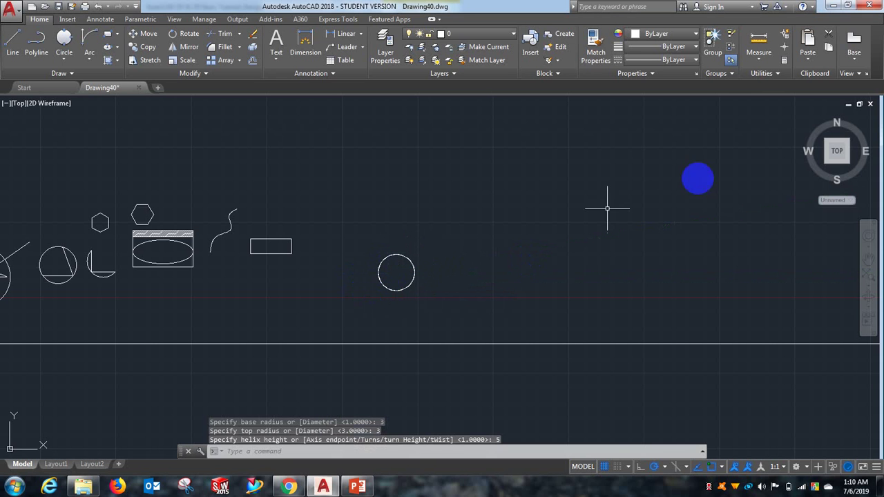
# Step: Switch to the SW Isometric view and select the helix
pyautogui.click(19, 103)
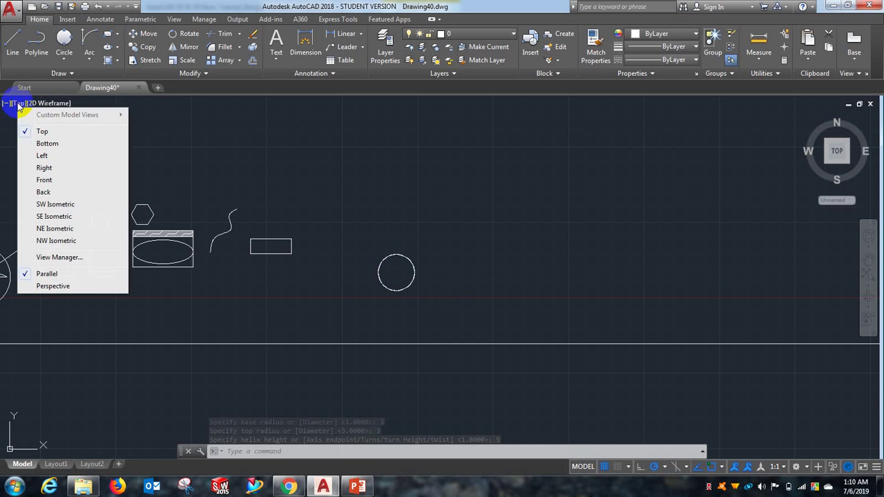
pyautogui.click(57, 205)
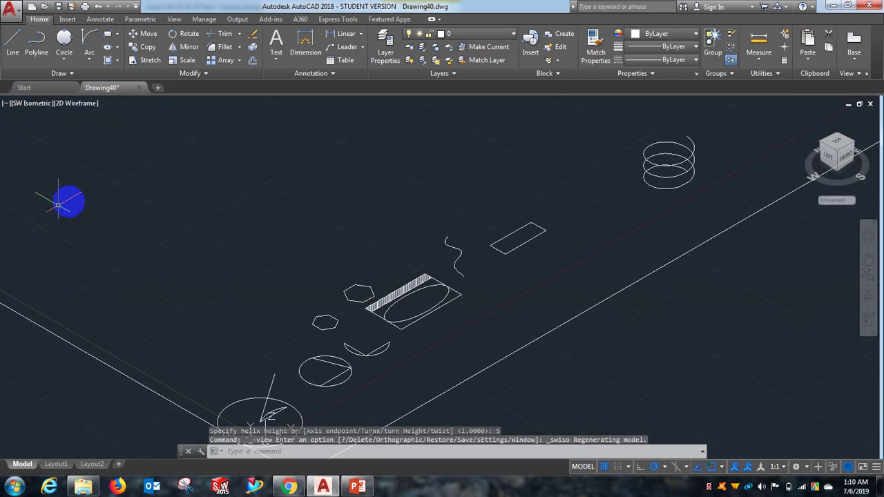
pyautogui.scroll(4, 683, 149)
pyautogui.scroll(2, 682, 149)
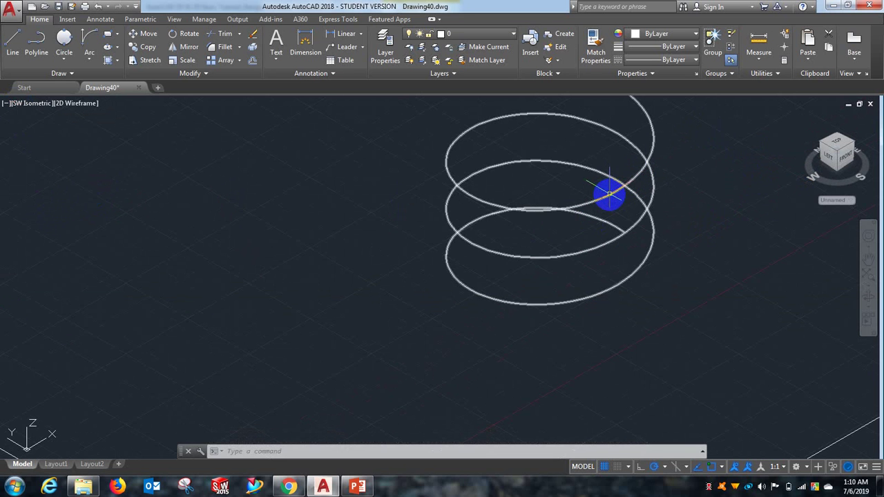
pyautogui.click(609, 195)
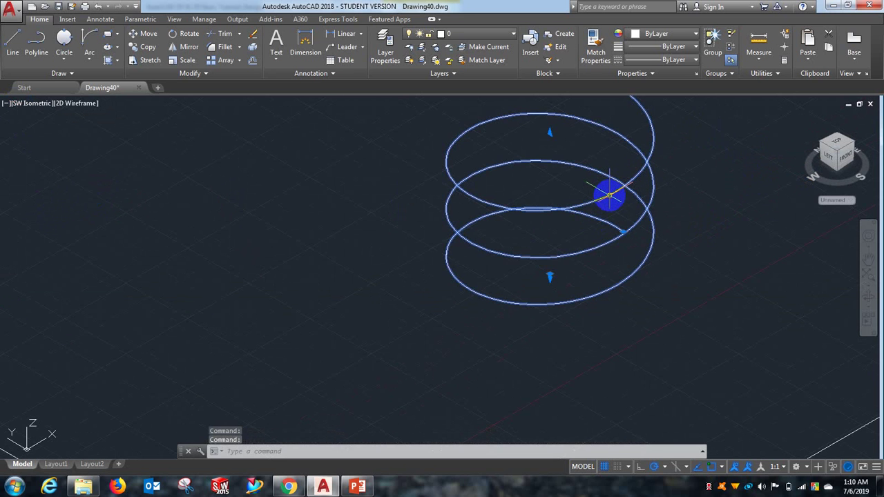
# Step: Set the helix's Turns to 5 in its Properties palette
pyautogui.rightClick(545, 206)
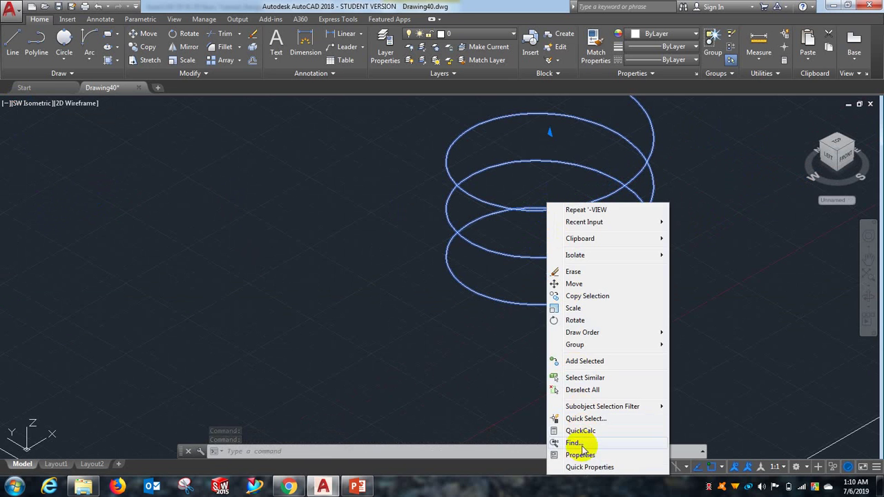
pyautogui.click(577, 454)
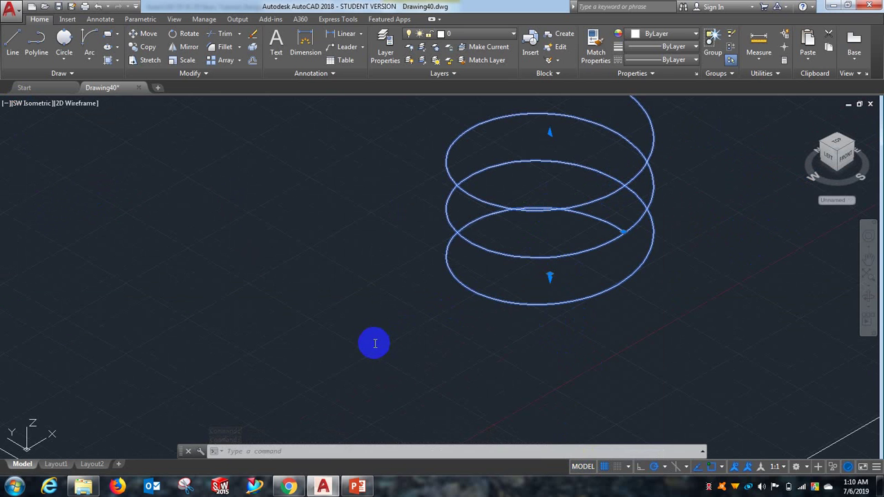
pyautogui.hotkey('ctrl', '1')
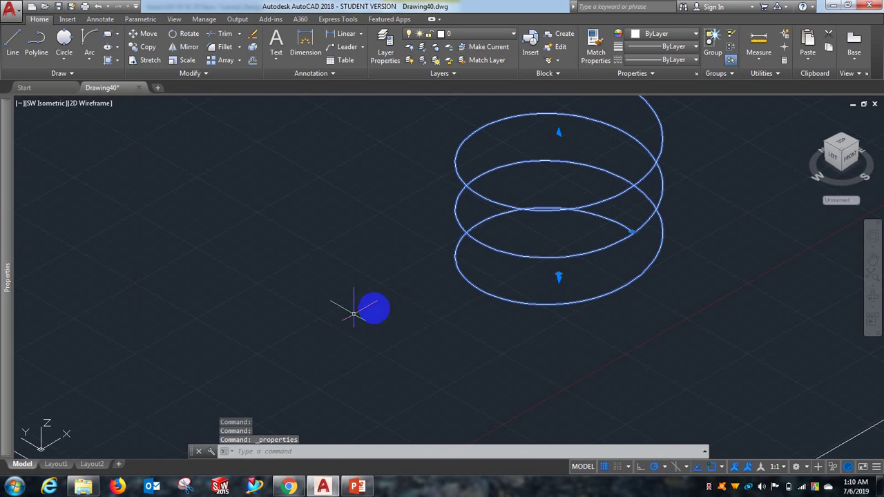
pyautogui.rightClick(529, 255)
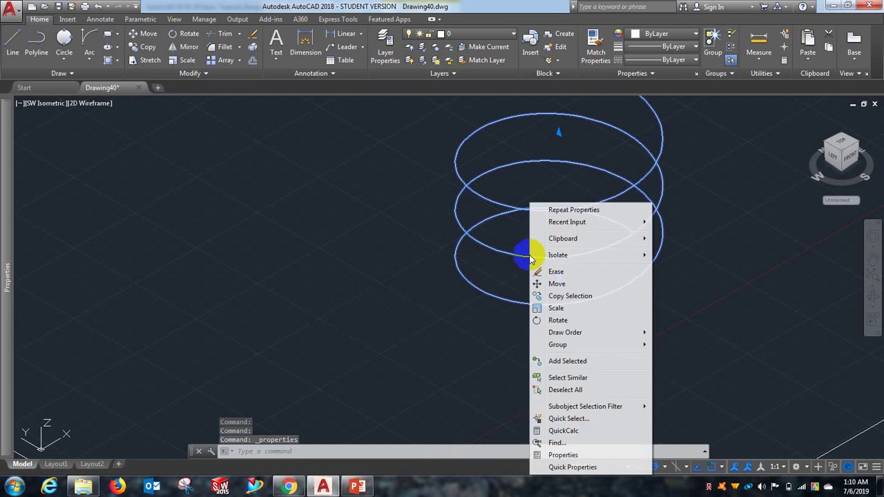
pyautogui.click(564, 455)
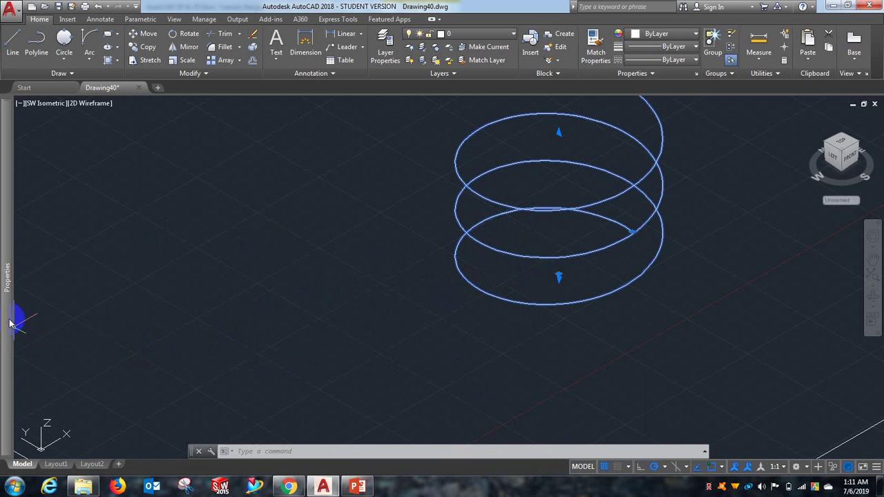
pyautogui.moveTo(7, 276)
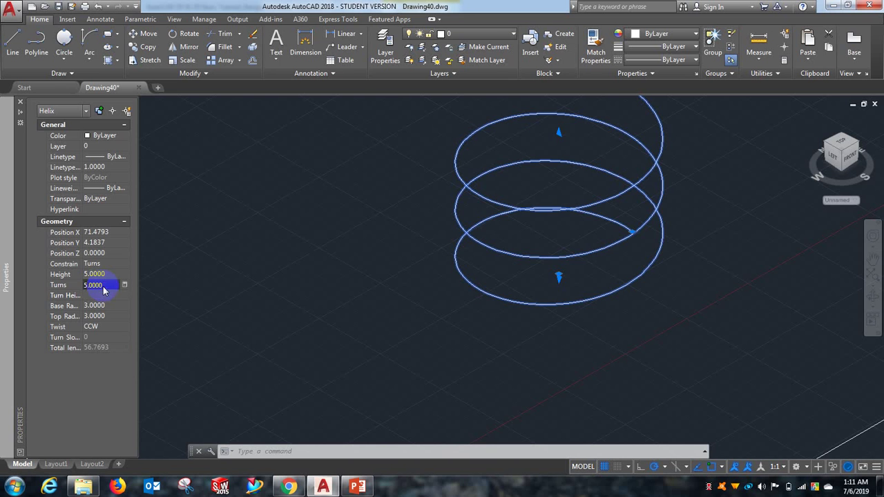
pyautogui.press('Return')
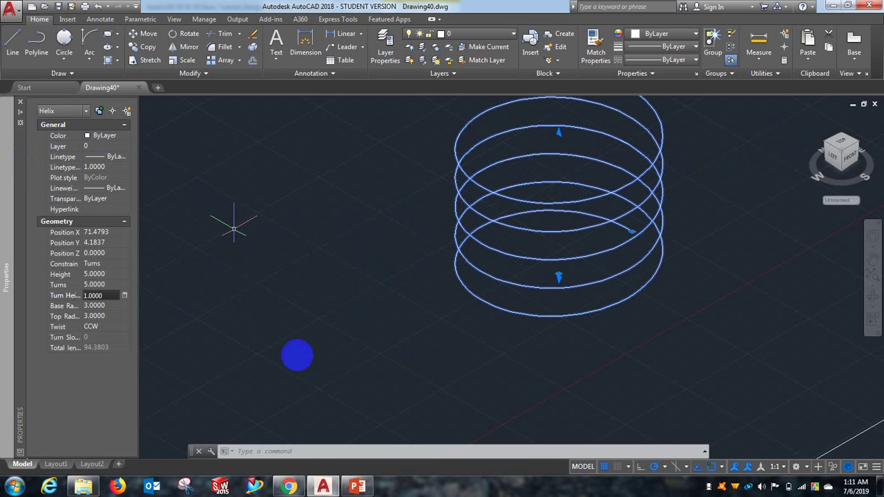
# Step: Close the Properties palette and switch the viewport to the Top view
pyautogui.click(20, 105)
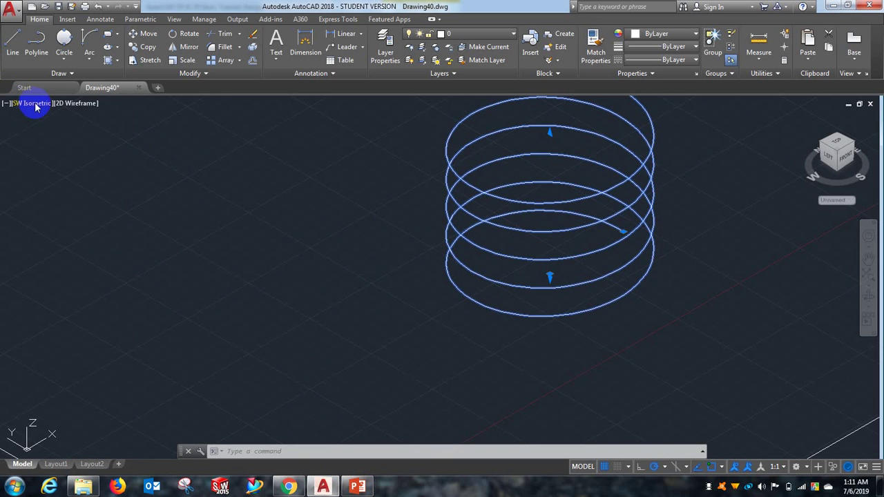
pyautogui.click(36, 106)
pyautogui.click(64, 131)
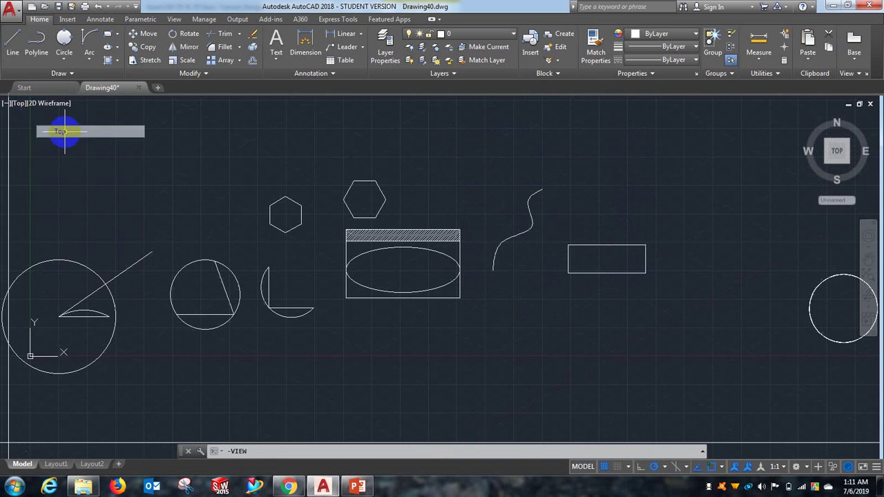
pyautogui.scroll(-2, 194, 227)
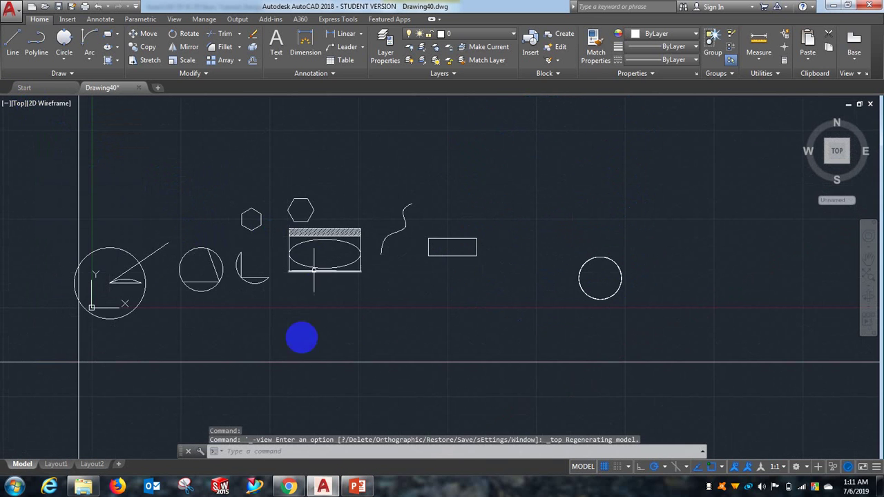
pyautogui.click(357, 488)
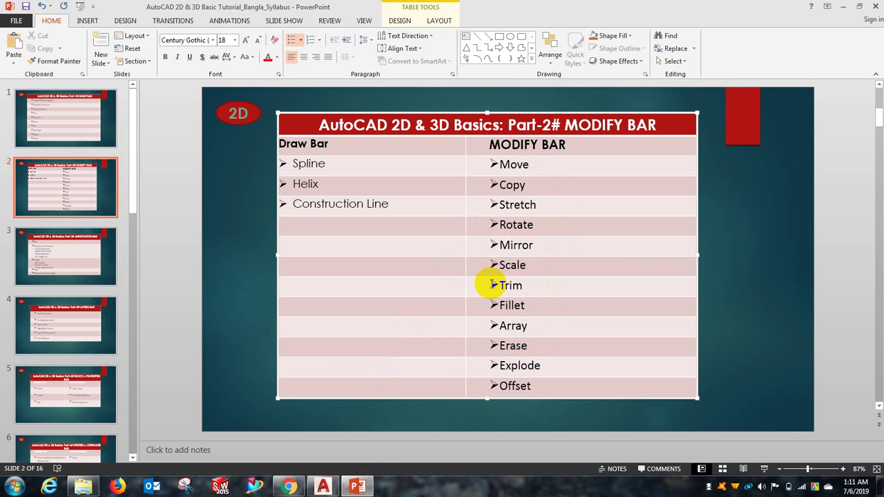
pyautogui.click(333, 486)
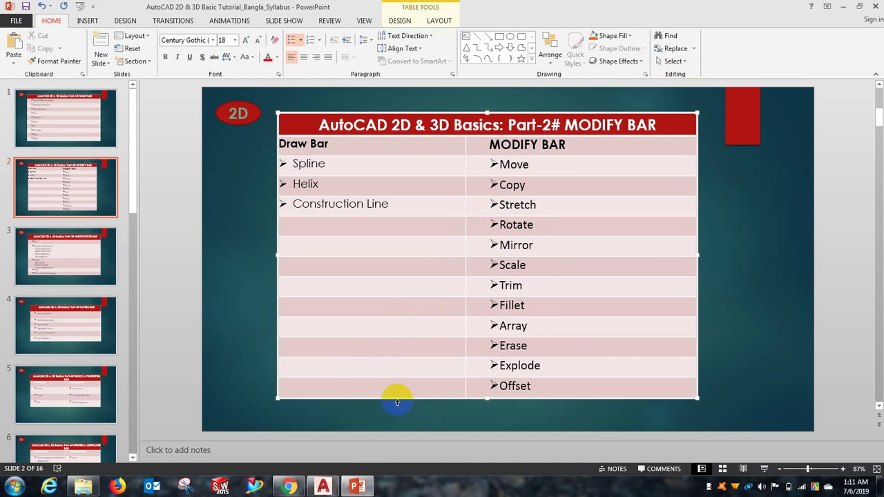
pyautogui.click(322, 488)
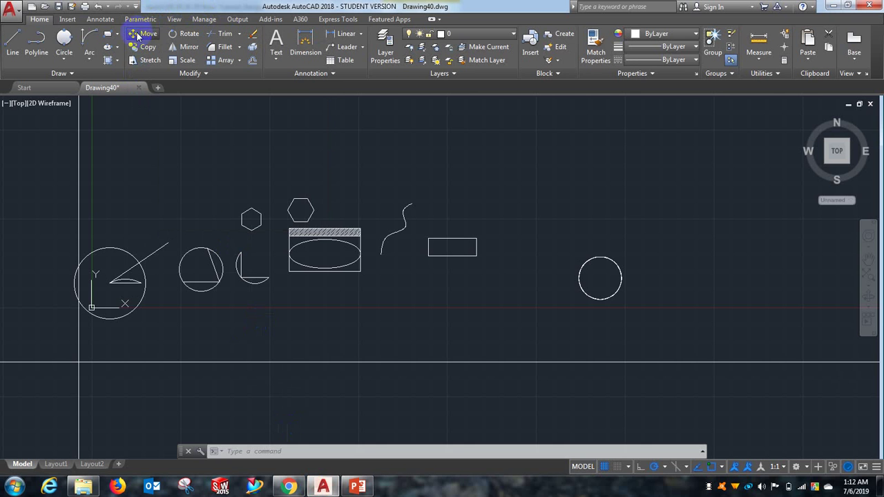
# Step: Move the large left circle by its centre onto the triangle circle's centre
pyautogui.click(138, 36)
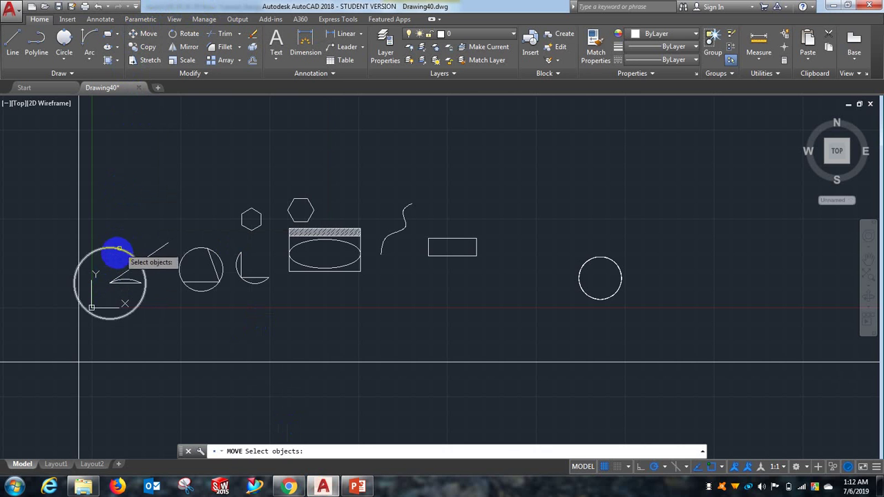
pyautogui.scroll(1, 108, 257)
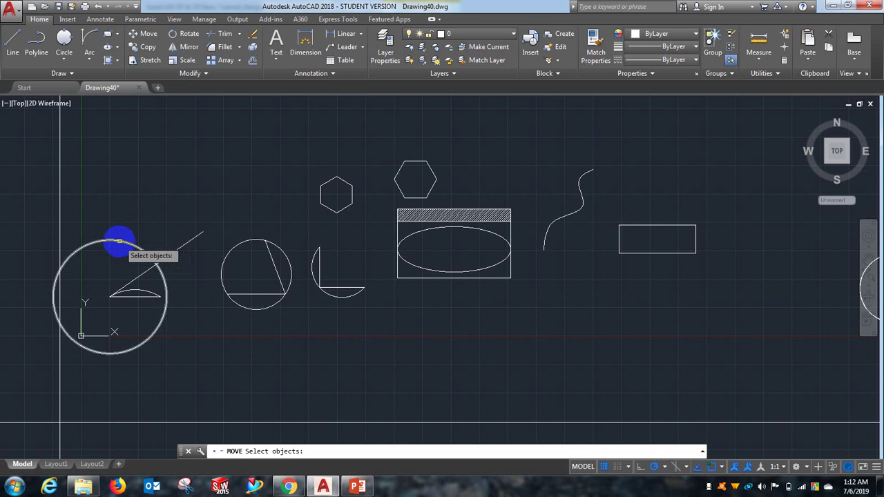
pyautogui.click(119, 241)
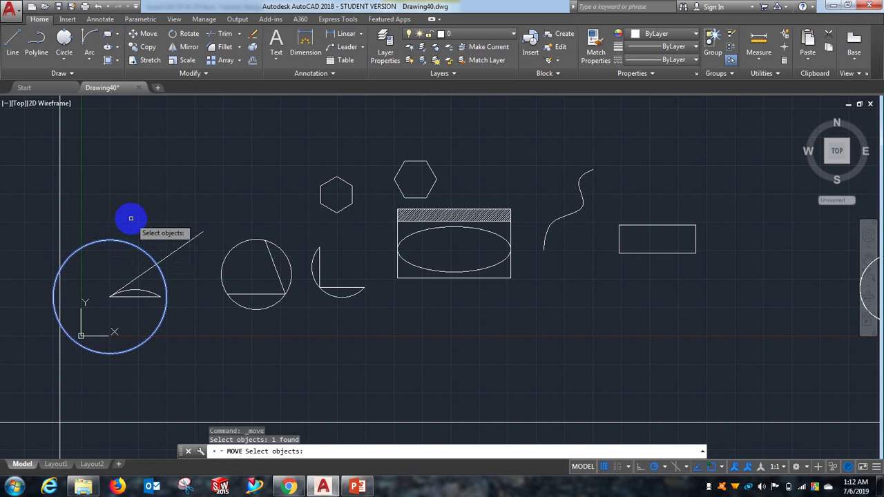
pyautogui.press('Return')
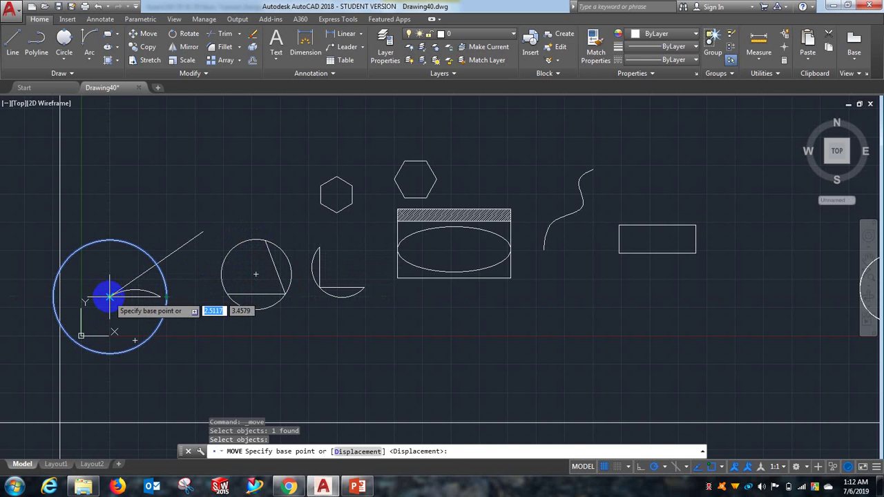
pyautogui.click(110, 297)
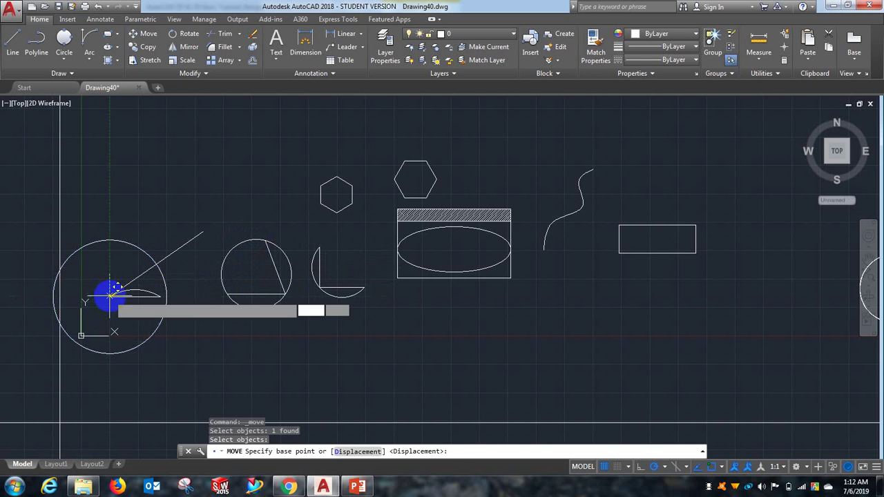
pyautogui.click(254, 276)
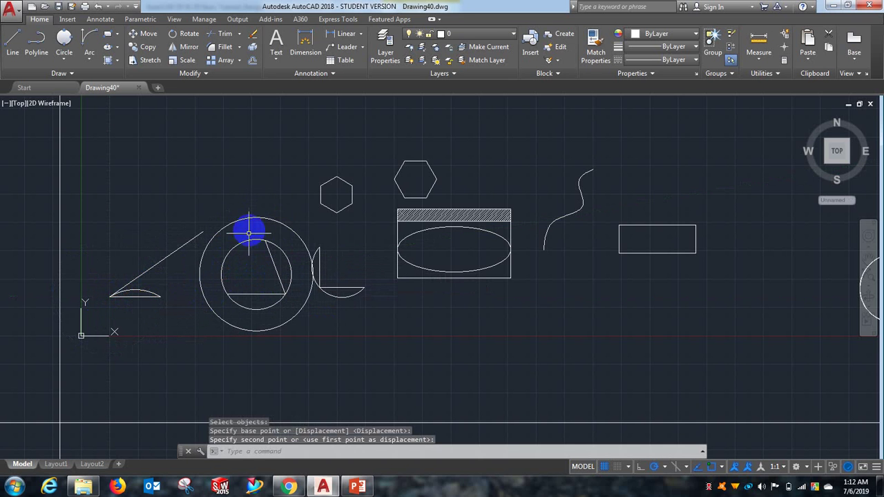
# Step: Copy the large circle from its centre back to the left, around the arc
pyautogui.click(141, 48)
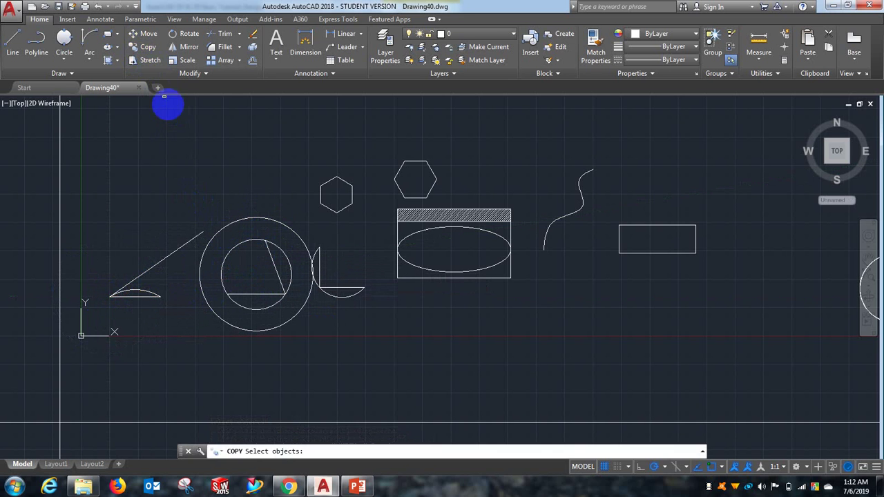
pyautogui.click(259, 217)
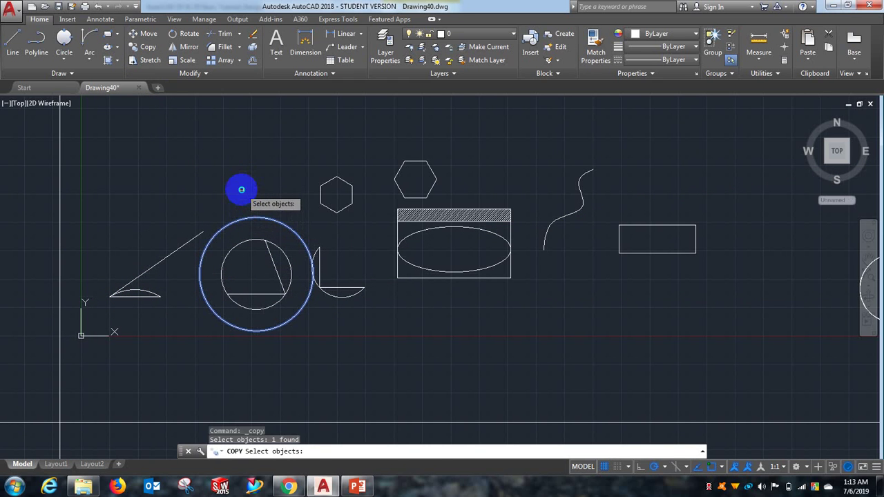
pyautogui.press('Return')
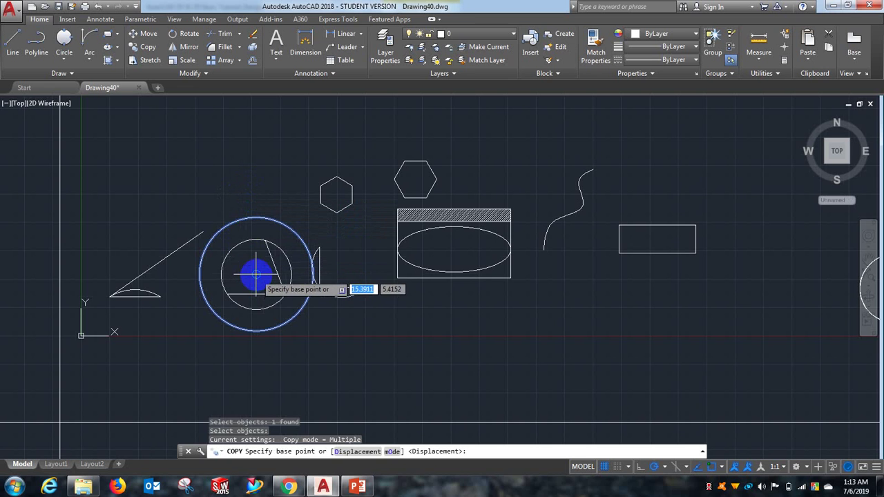
pyautogui.click(255, 275)
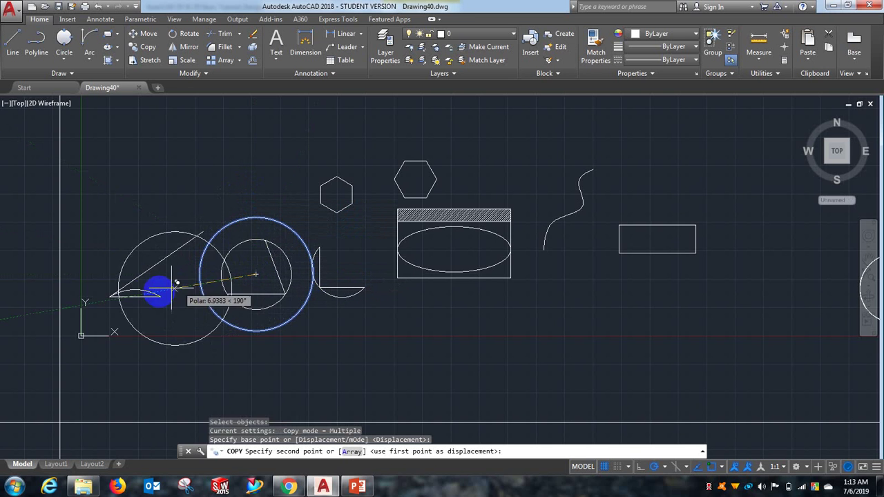
pyautogui.click(110, 295)
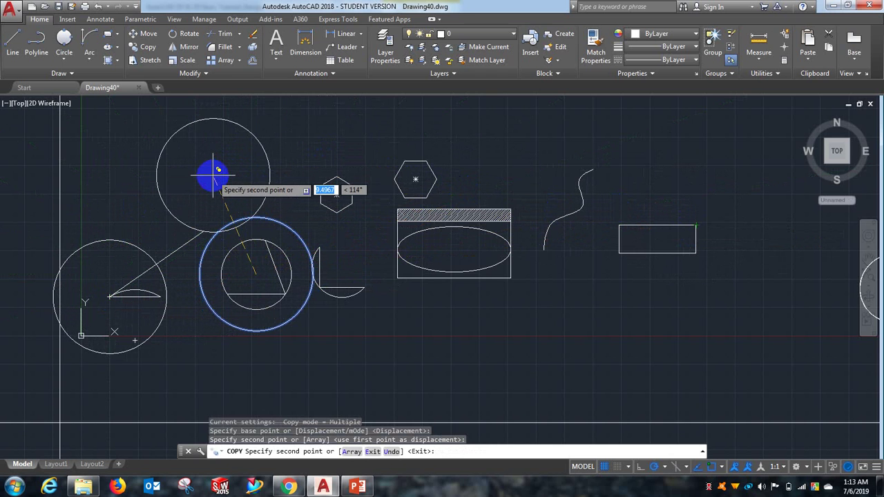
pyautogui.press('Return')
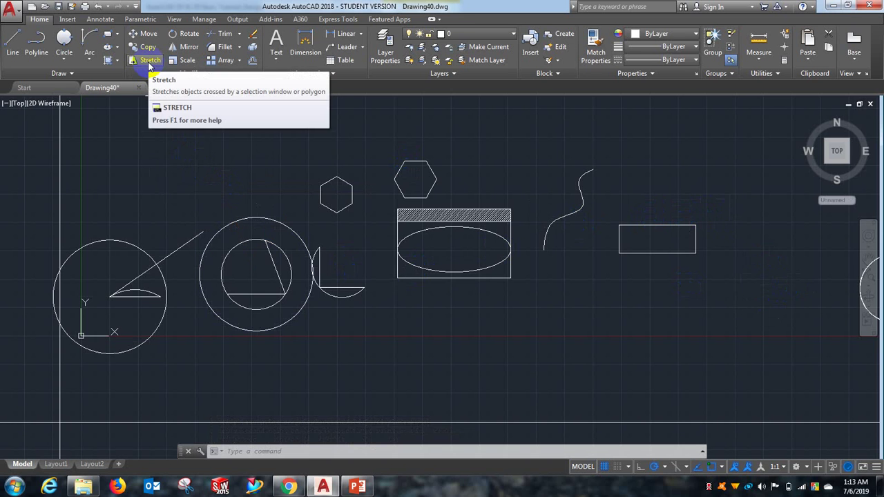
pyautogui.moveTo(145, 60)
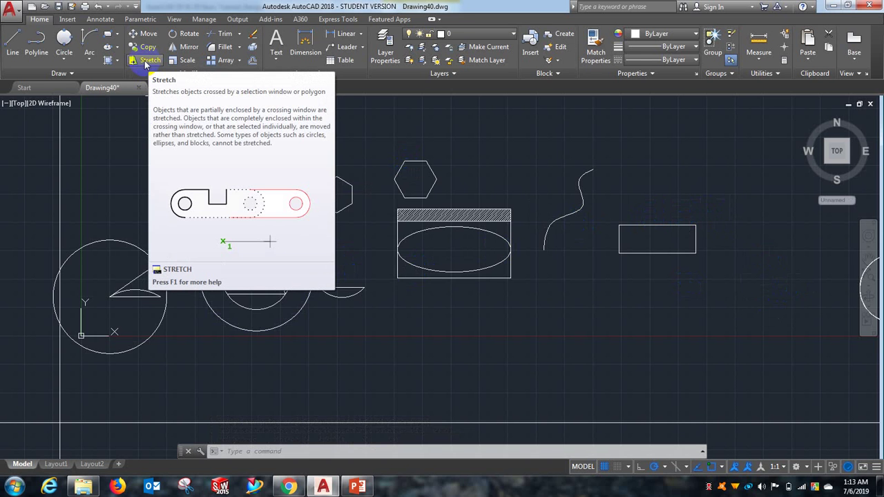
# Step: Stretch the rectangle's top-right corner up and to the right
pyautogui.click(145, 61)
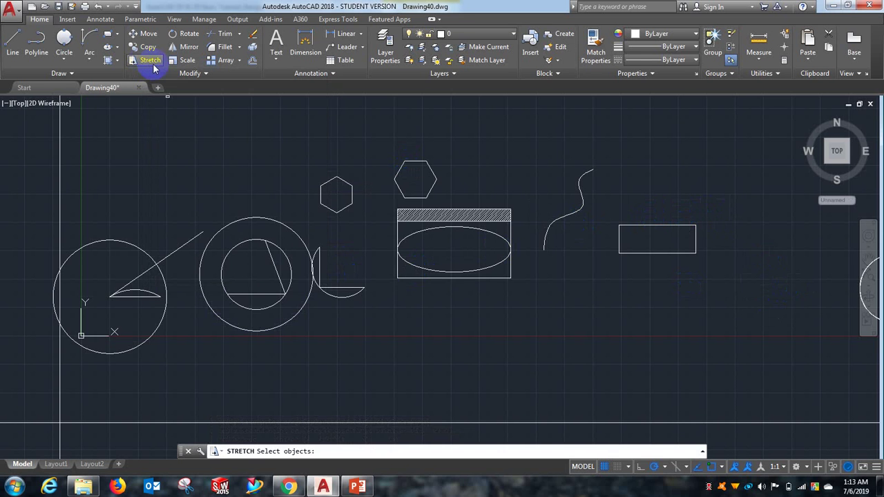
pyautogui.scroll(6, 704, 238)
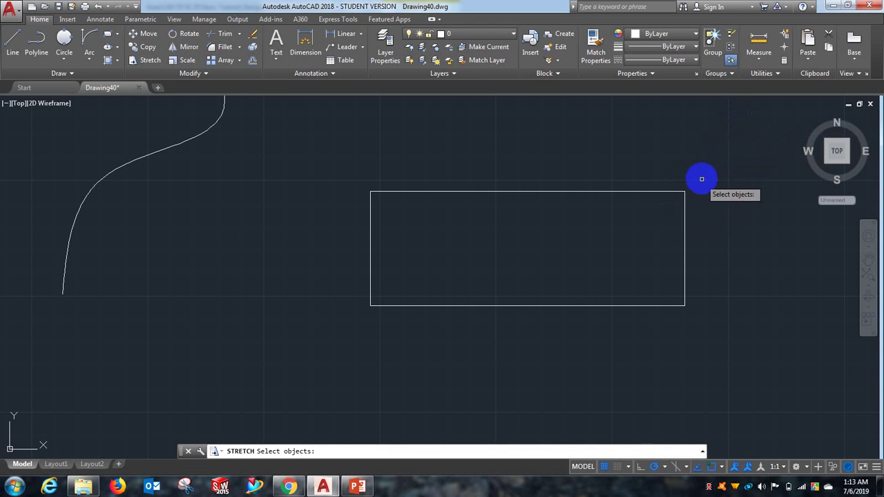
pyautogui.click(670, 212)
pyautogui.click(657, 228)
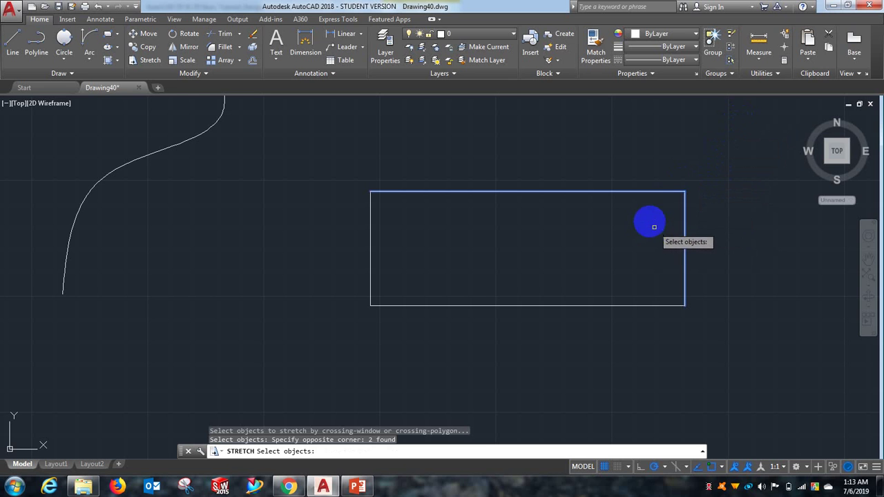
pyautogui.press('Return')
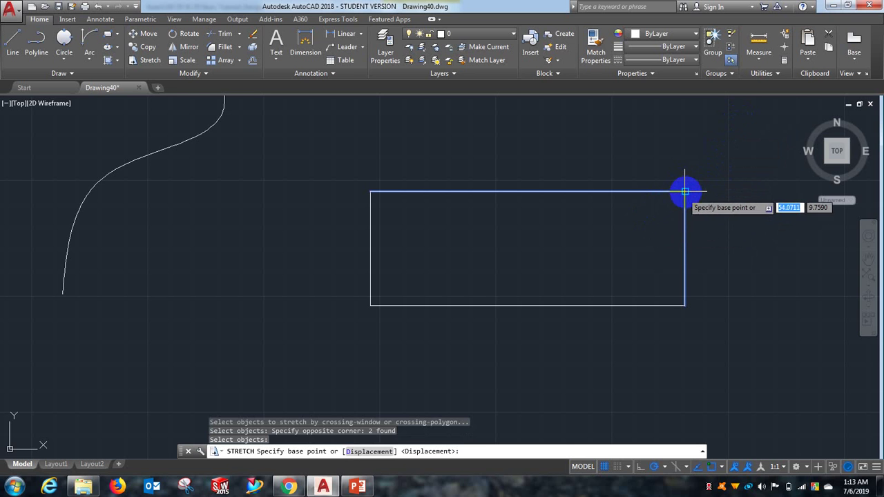
pyautogui.click(685, 191)
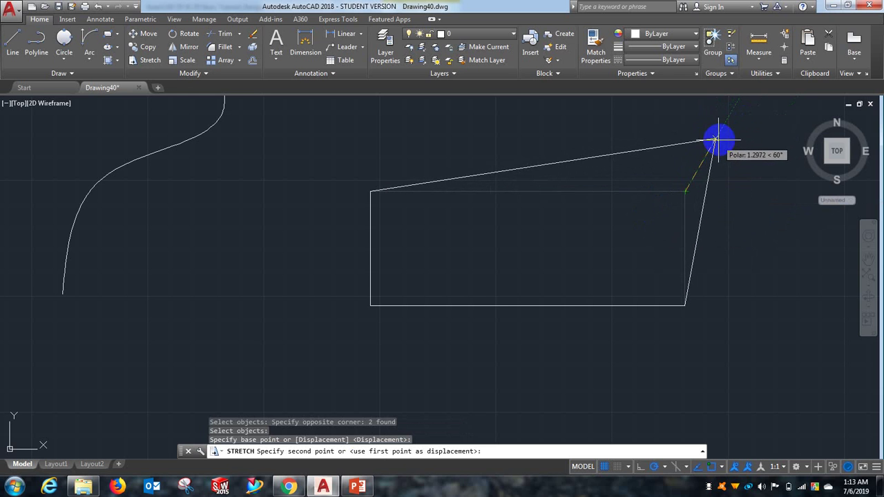
pyautogui.click(727, 141)
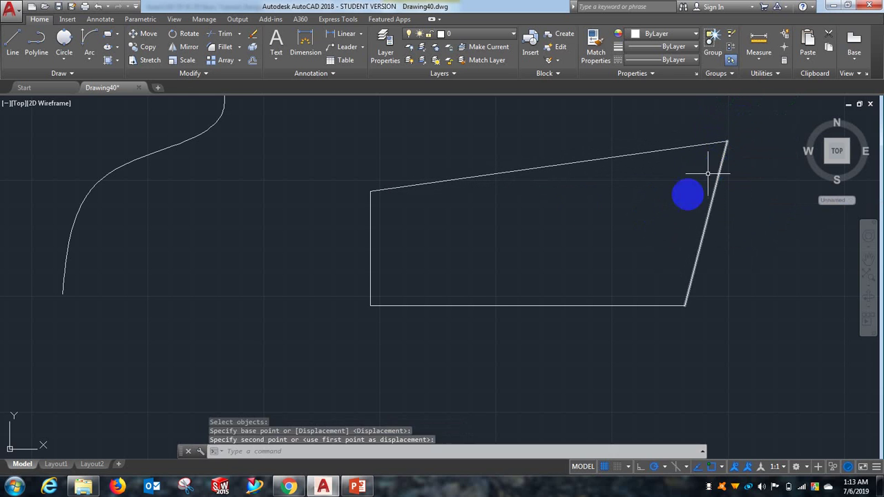
# Step: Stretch the lower-right corner down and to the right, forming a trapezoid
pyautogui.click(148, 63)
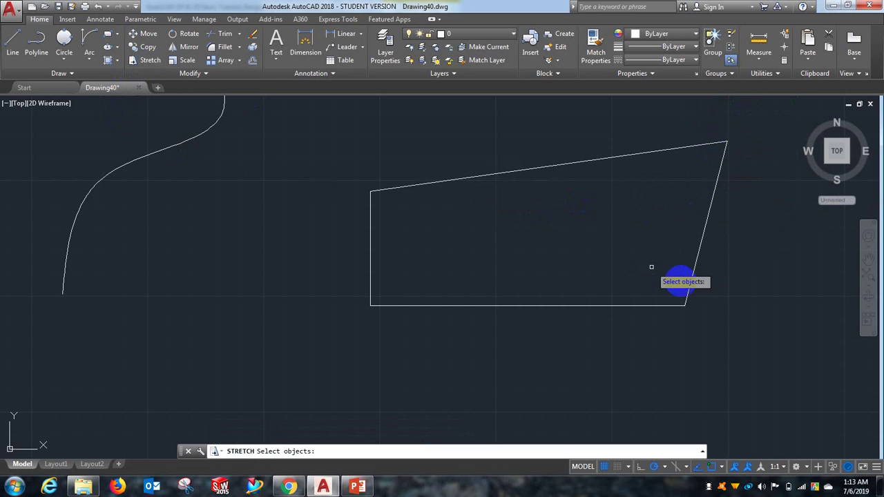
pyautogui.click(706, 292)
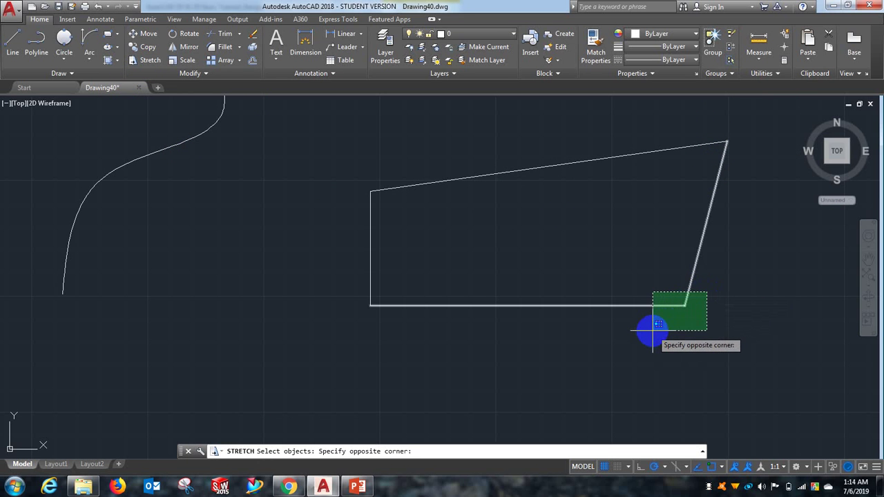
pyautogui.click(654, 330)
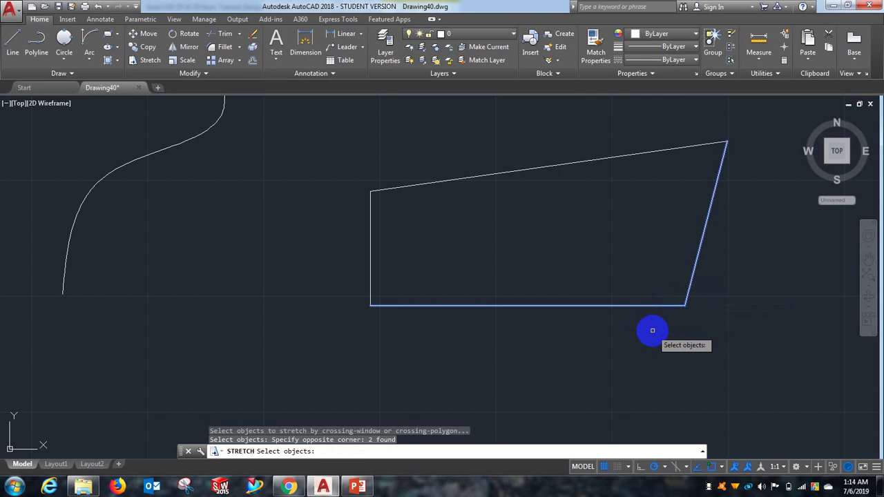
pyautogui.press('Return')
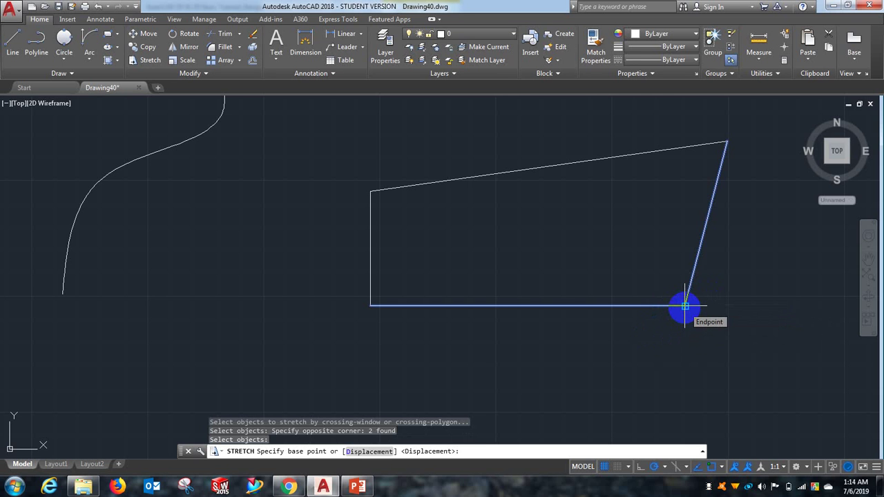
pyautogui.click(685, 306)
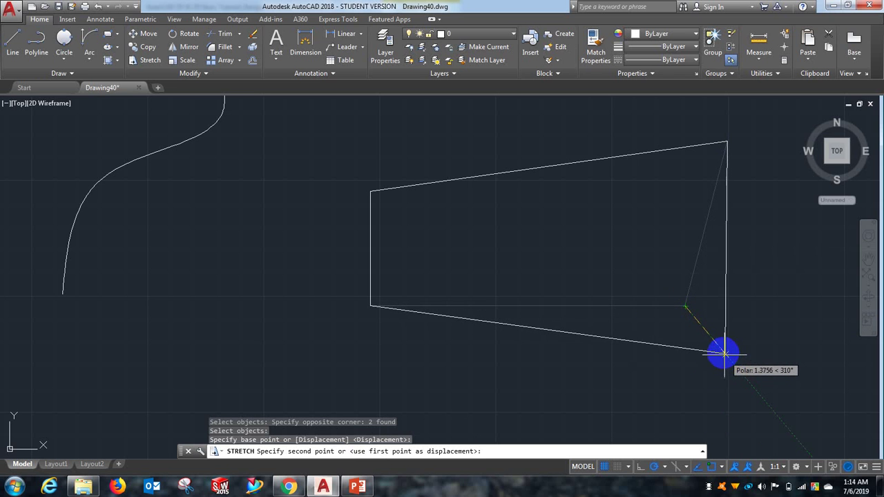
pyautogui.click(722, 351)
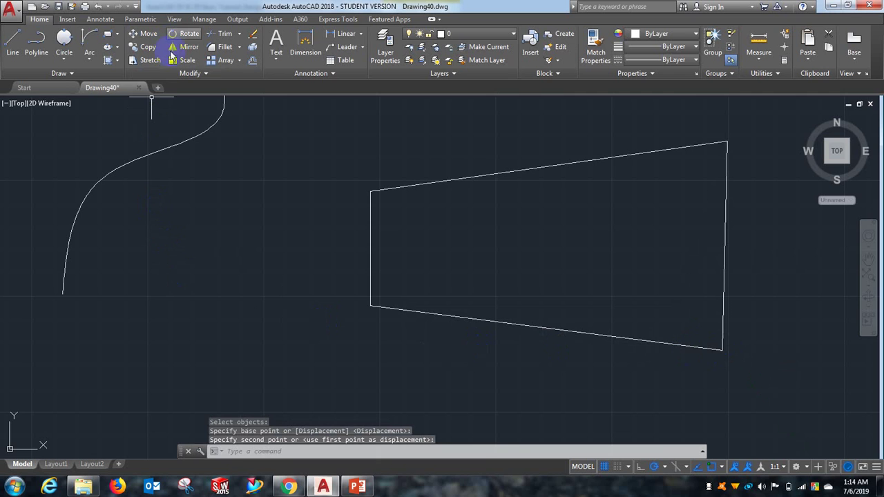
# Step: Rotate the trapezoid 270° about a point at its left, narrow end on top
pyautogui.scroll(-4, 149, 216)
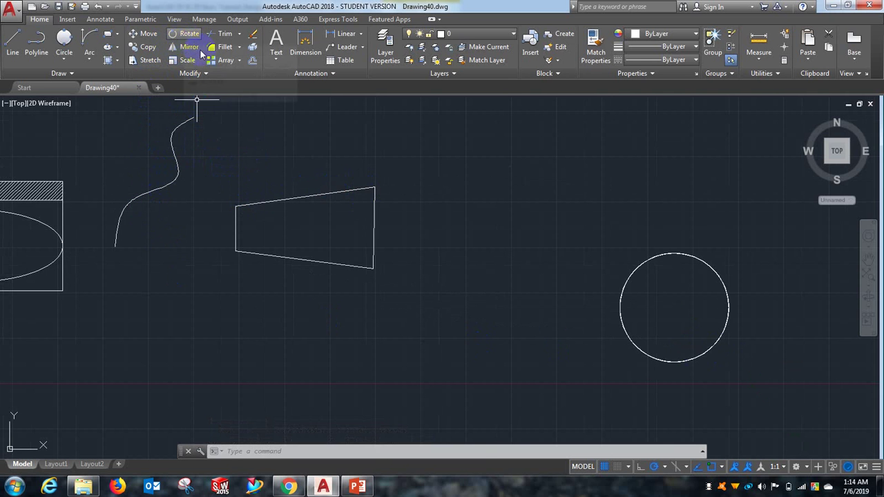
pyautogui.click(244, 122)
pyautogui.write('RO')
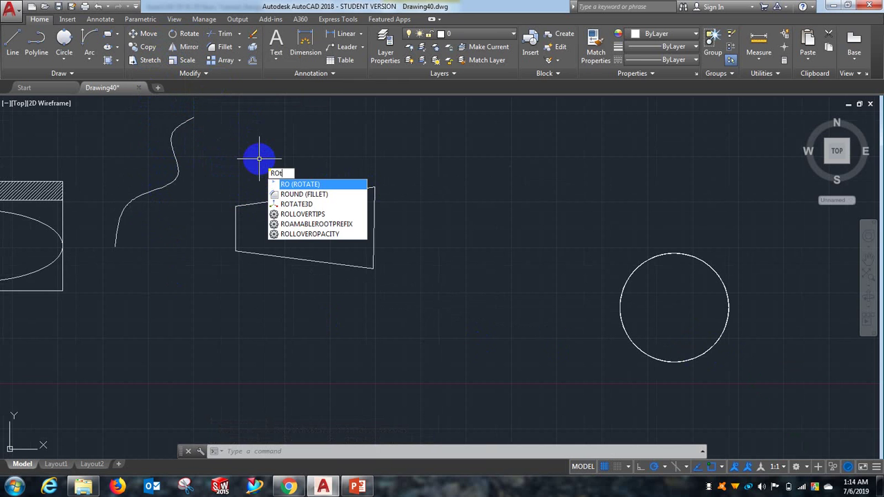
pyautogui.write('at')
pyautogui.press('Return')
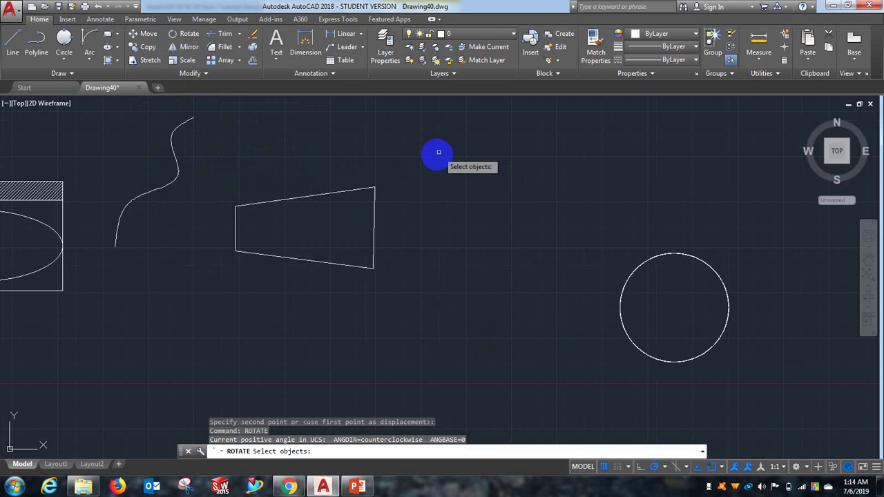
pyautogui.click(437, 157)
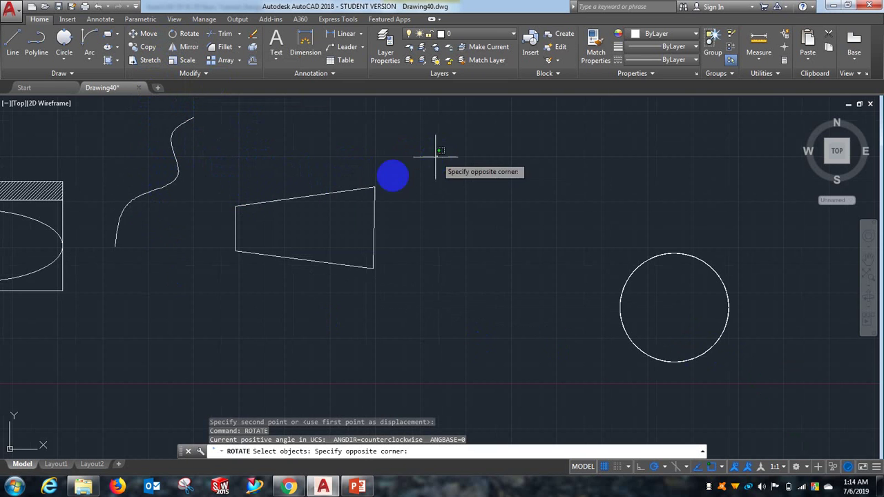
pyautogui.click(211, 301)
pyautogui.rightClick(218, 290)
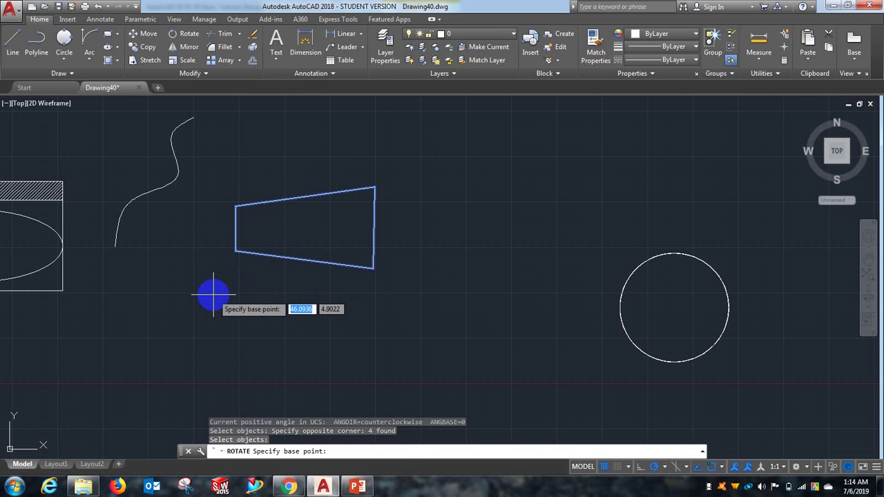
pyautogui.click(214, 294)
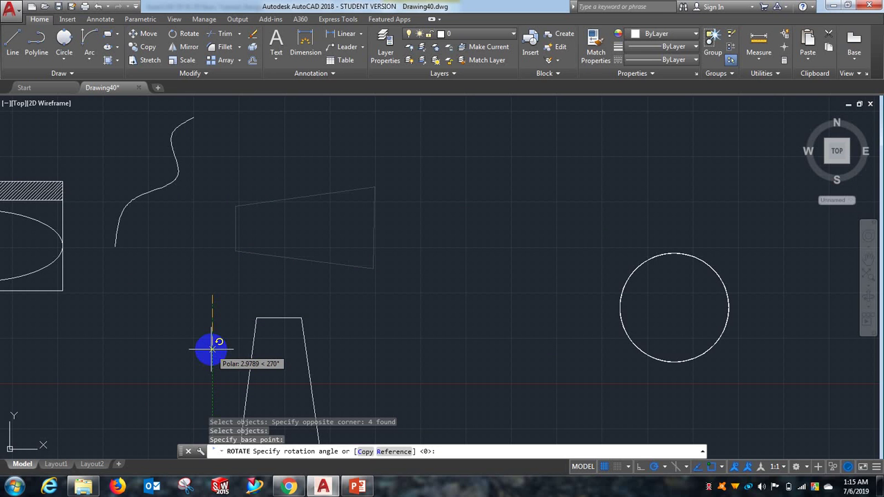
pyautogui.click(212, 351)
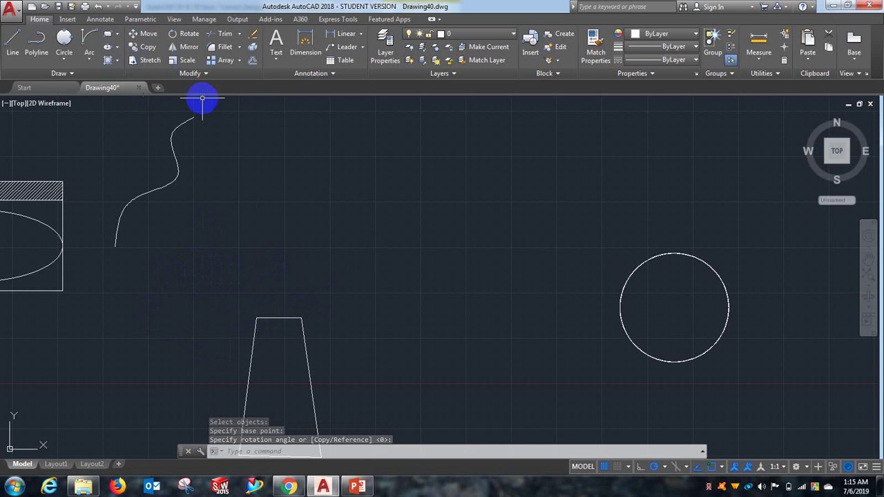
pyautogui.scroll(-2, 203, 99)
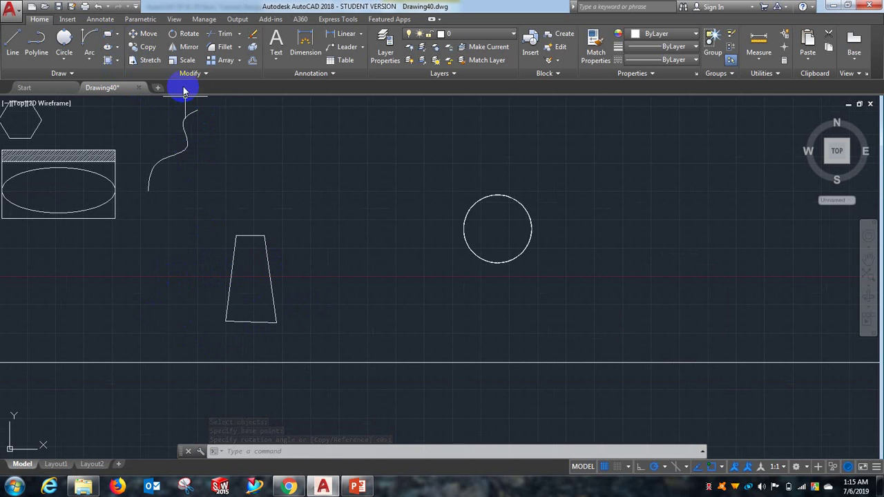
pyautogui.scroll(2, 185, 91)
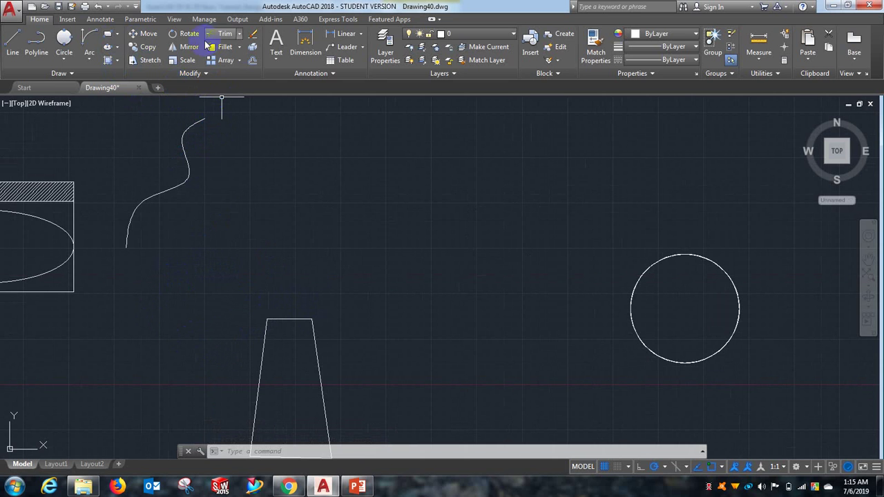
pyautogui.scroll(-2, 221, 193)
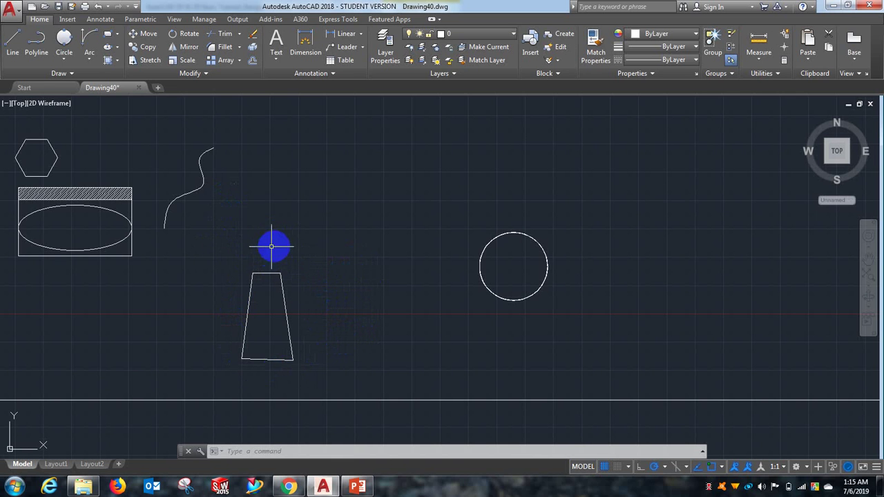
# Step: Mirror the upright trapezoid across a vertical line on its right, keeping the original
pyautogui.click(184, 51)
pyautogui.click(320, 246)
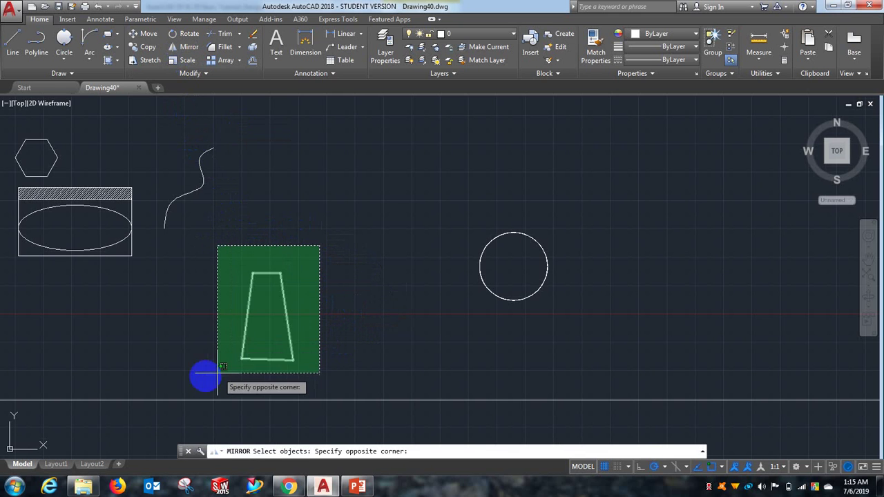
pyautogui.click(195, 375)
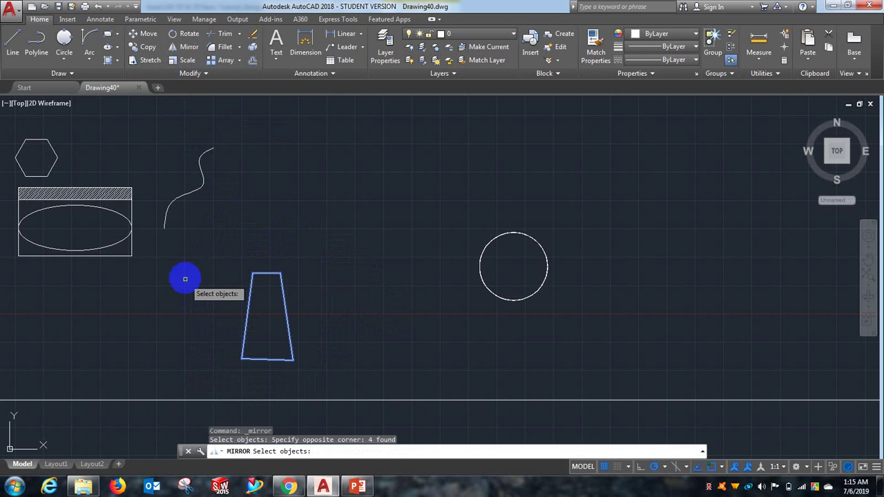
pyautogui.press('Return')
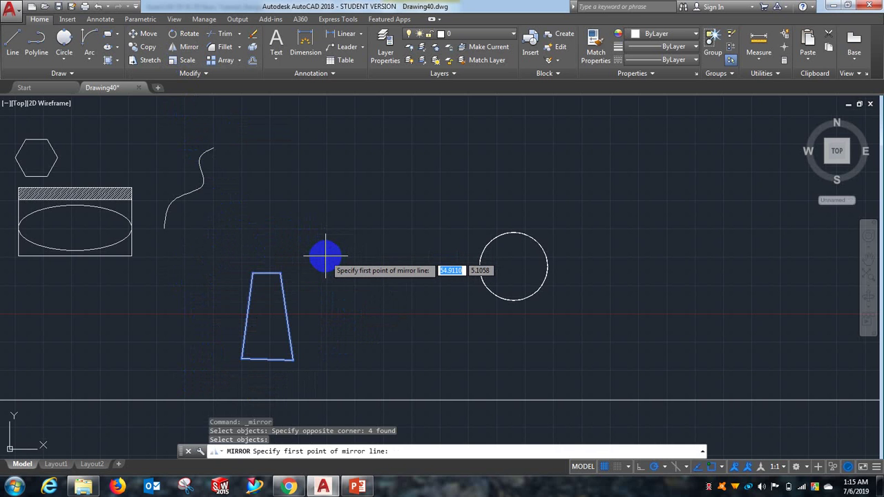
pyautogui.click(325, 256)
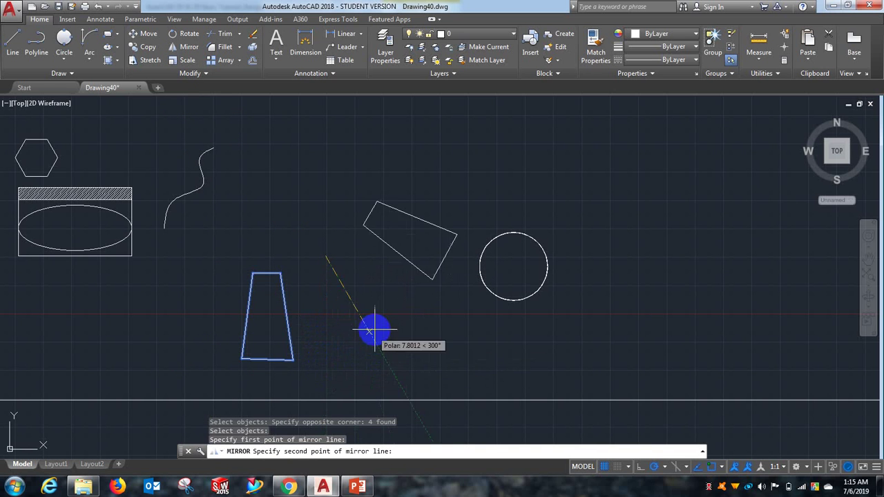
pyautogui.click(326, 371)
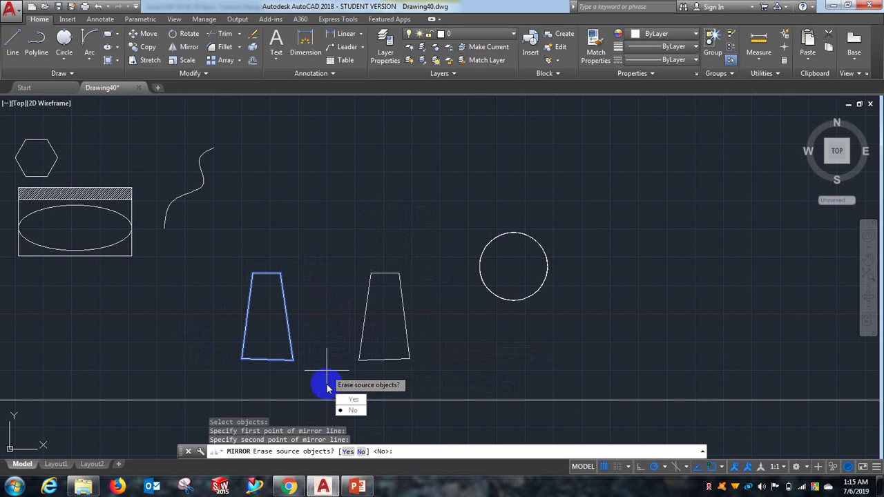
pyautogui.click(354, 411)
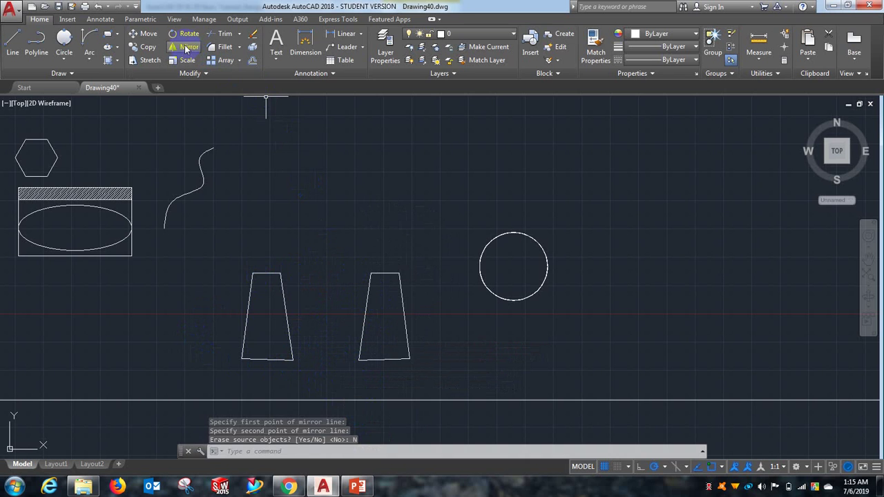
# Step: Mirror both trapezoids across a horizontal line above them, keeping the originals
pyautogui.click(185, 48)
pyautogui.click(428, 268)
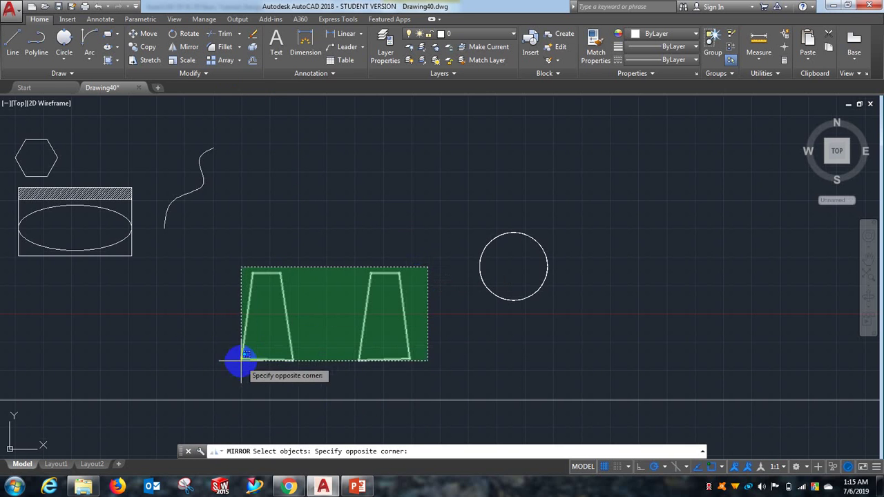
pyautogui.click(241, 360)
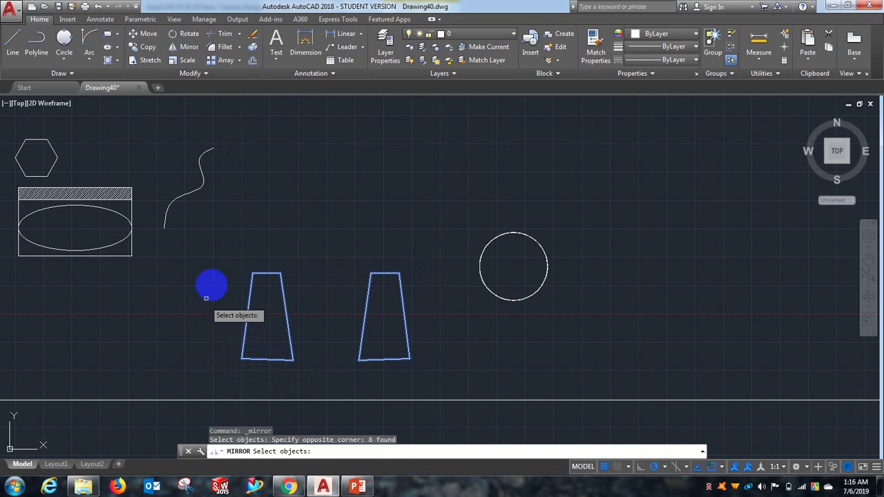
pyautogui.press('Return')
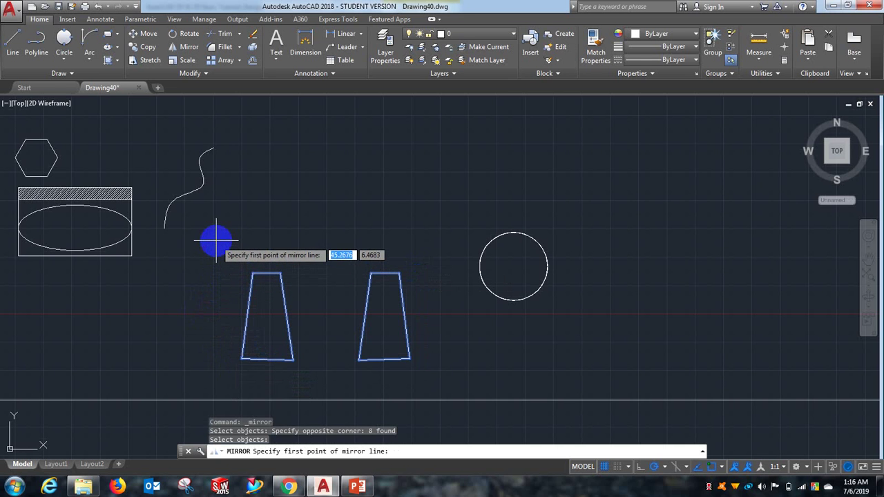
pyautogui.click(216, 240)
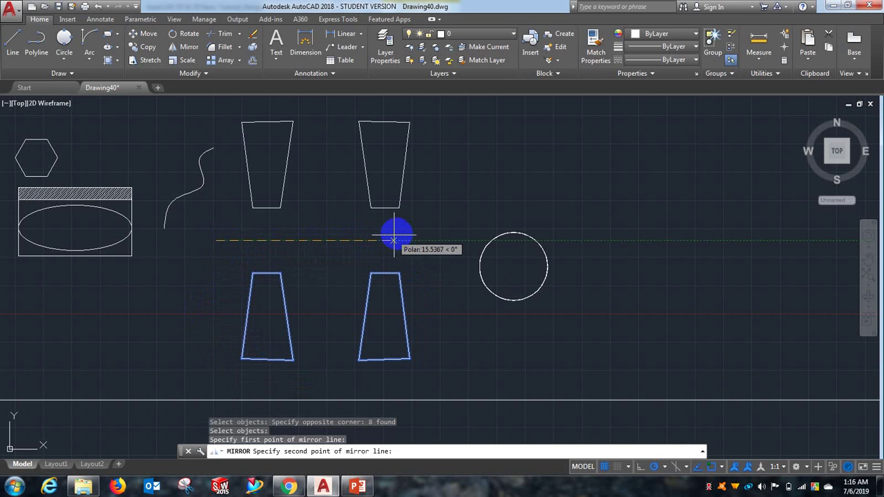
pyautogui.click(412, 240)
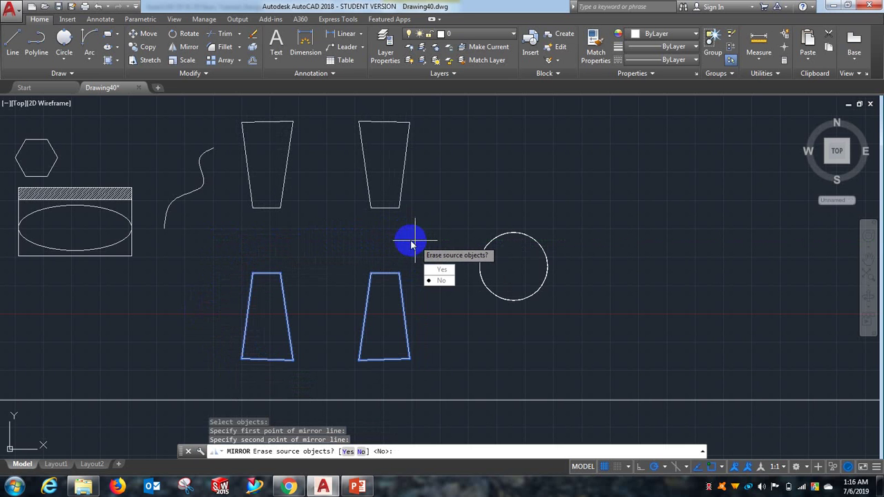
pyautogui.click(440, 279)
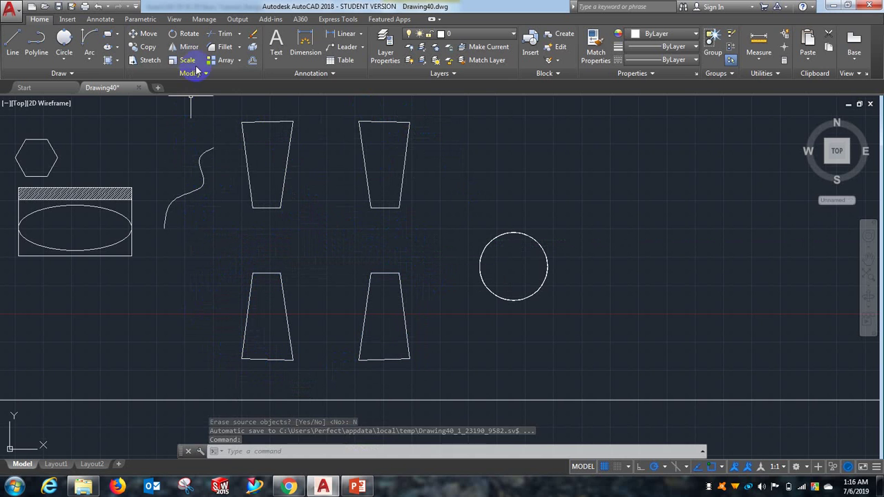
# Step: Start a rectangle right of the trapezoids, then cancel the unfinished attempt
pyautogui.scroll(-2, 401, 239)
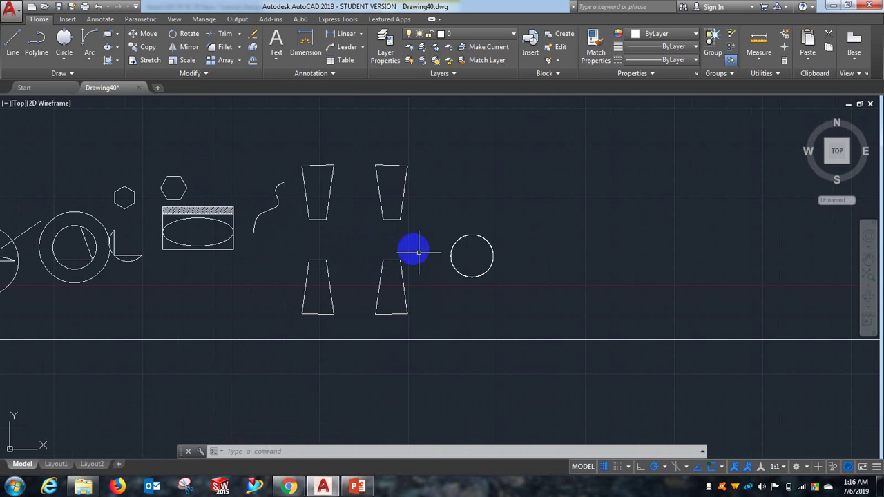
pyautogui.scroll(2, 392, 243)
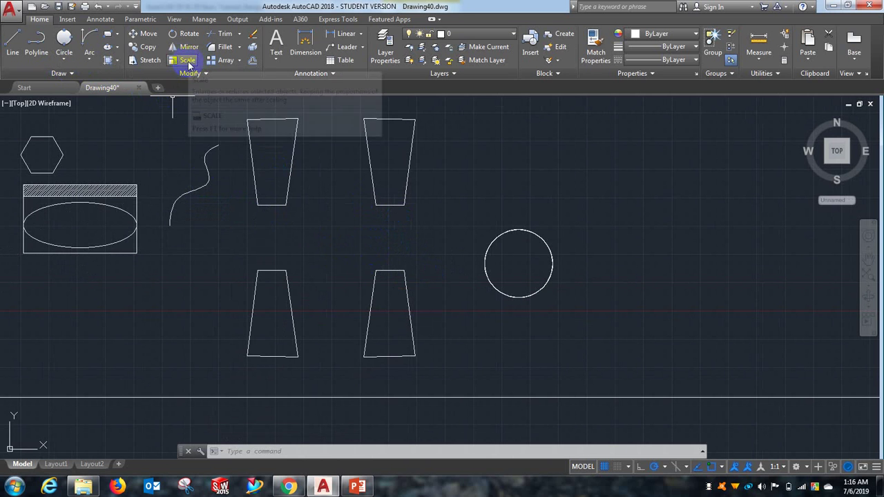
pyautogui.click(107, 34)
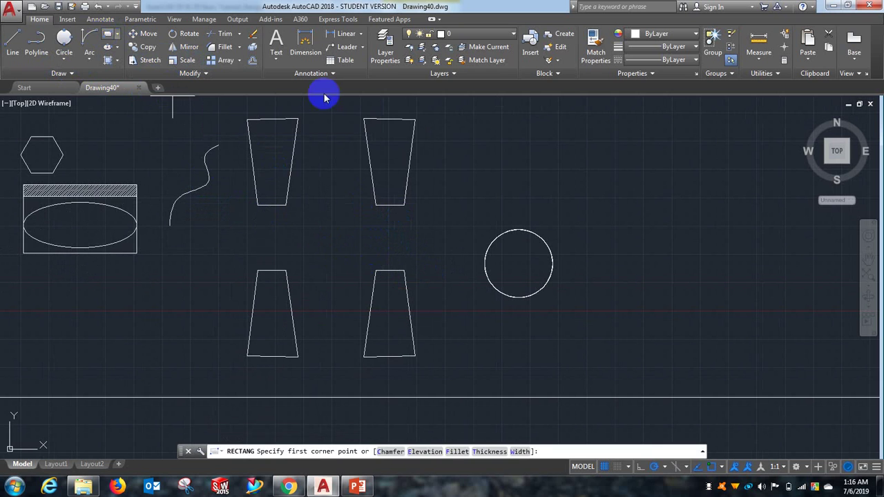
pyautogui.click(470, 185)
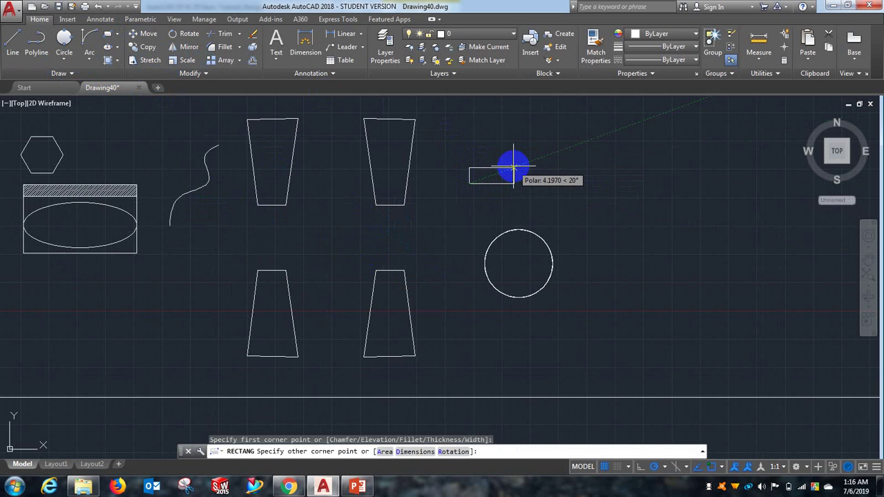
pyautogui.write('4')
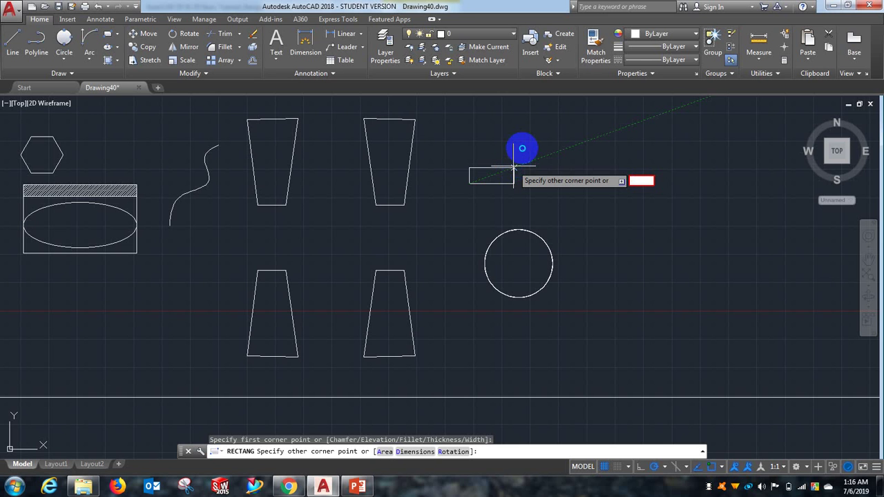
pyautogui.rightClick(522, 148)
pyautogui.click(550, 165)
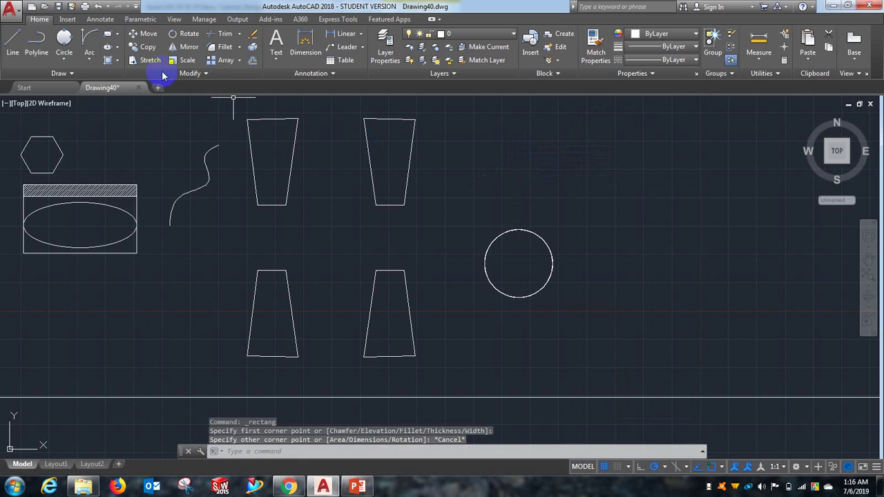
# Step: Draw a 4 by 2 rectangle above the circle, right of the trapezoids
pyautogui.click(106, 36)
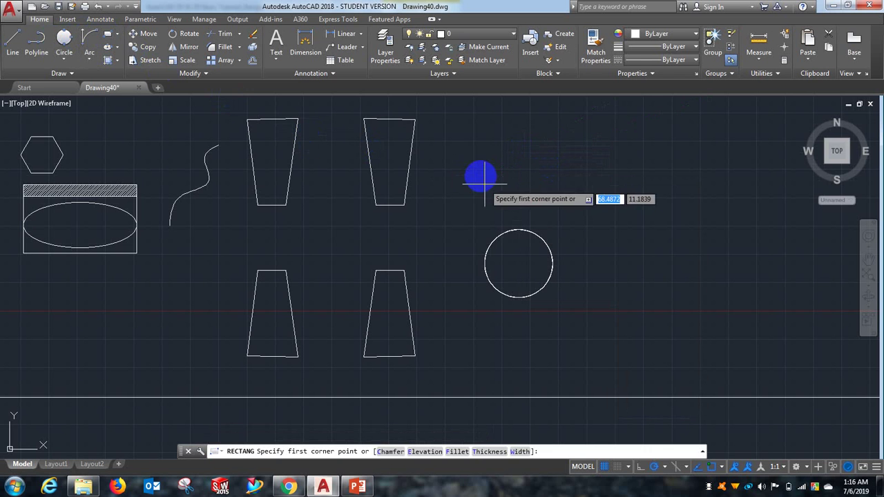
pyautogui.click(468, 161)
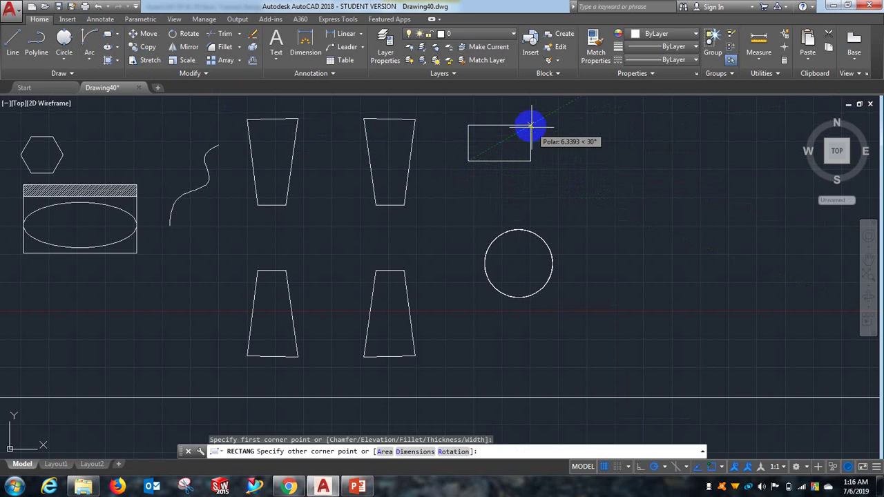
pyautogui.scroll(5, 515, 122)
pyautogui.write('4')
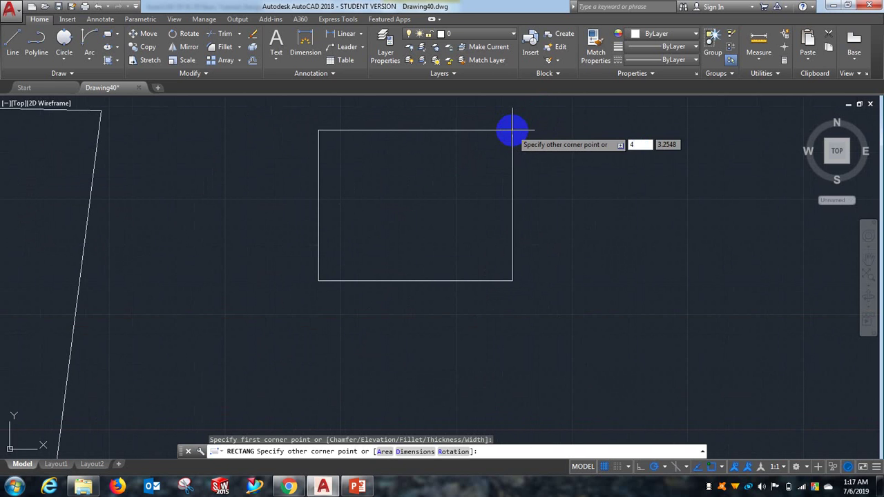
pyautogui.press('Tab')
pyautogui.write('2')
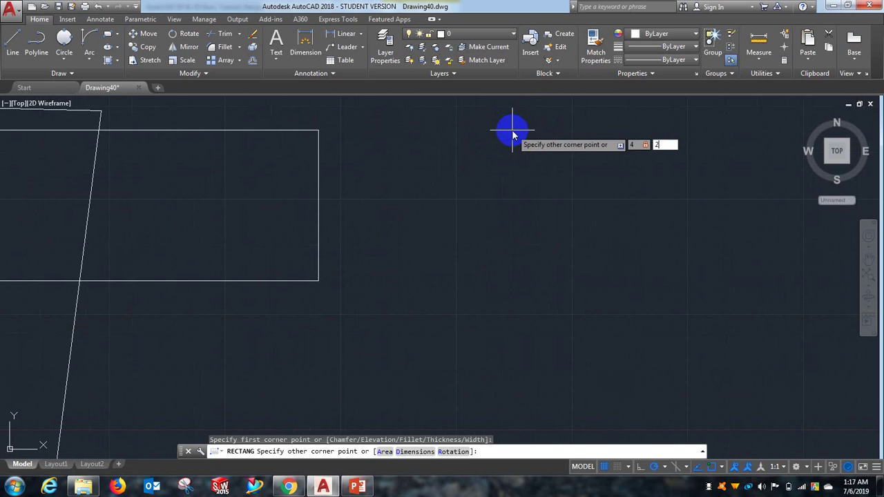
pyautogui.press('Return')
pyautogui.scroll(-2, 476, 264)
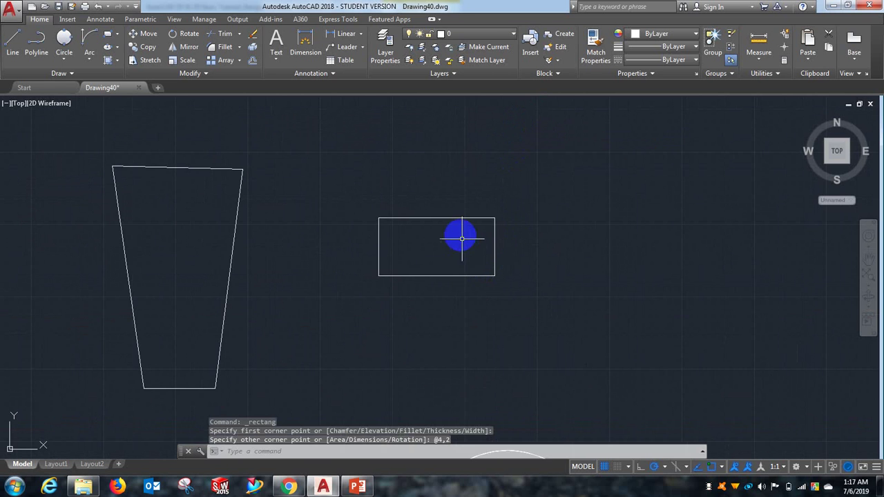
pyautogui.scroll(-1, 462, 238)
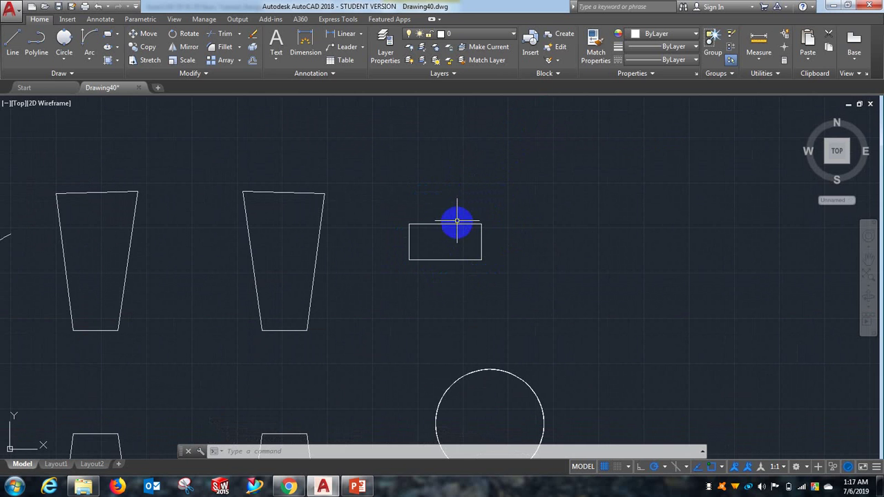
# Step: Scale the 4-by-2 rectangle by a factor of 3, making it 12 by 6
pyautogui.click(192, 63)
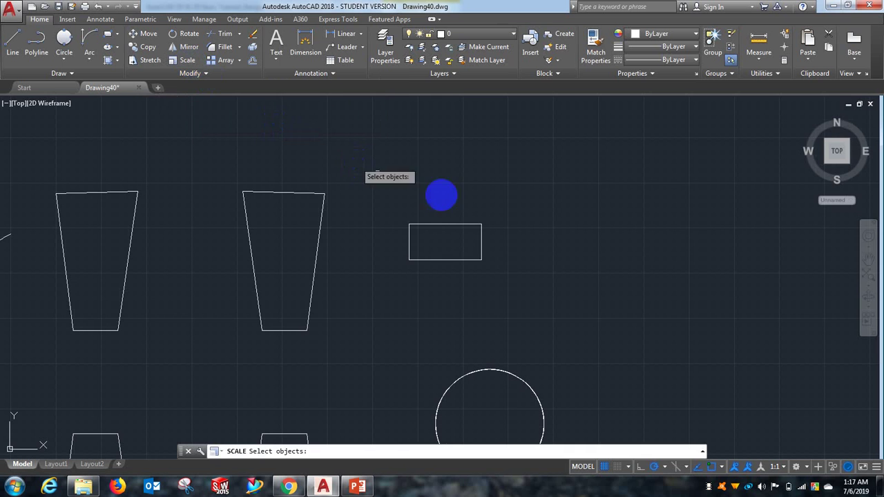
pyautogui.click(509, 208)
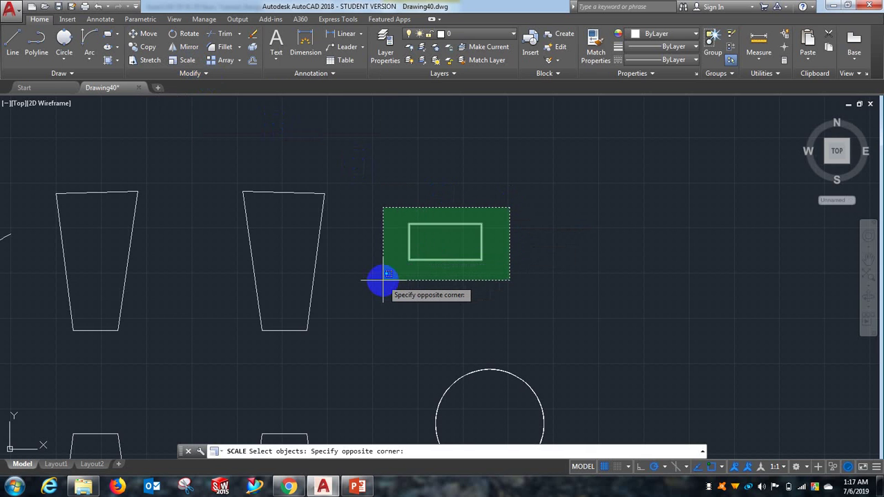
pyautogui.click(384, 280)
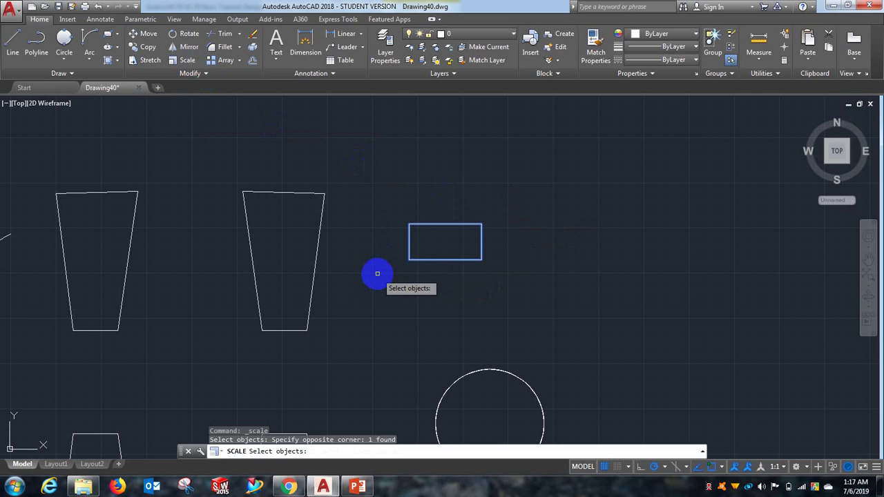
pyautogui.press('Return')
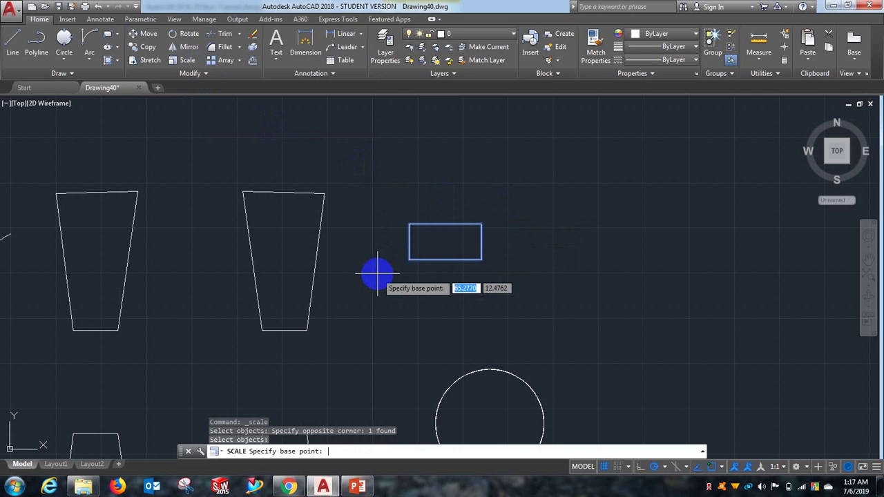
pyautogui.scroll(3, 440, 245)
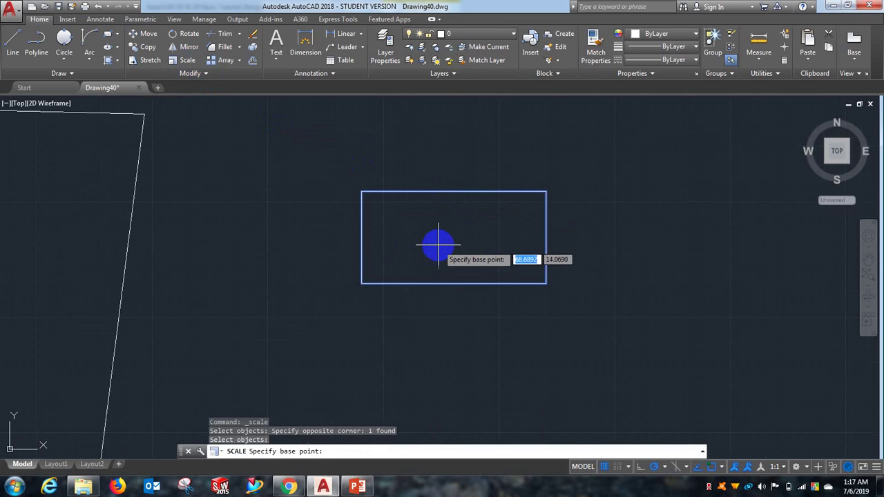
pyautogui.click(397, 267)
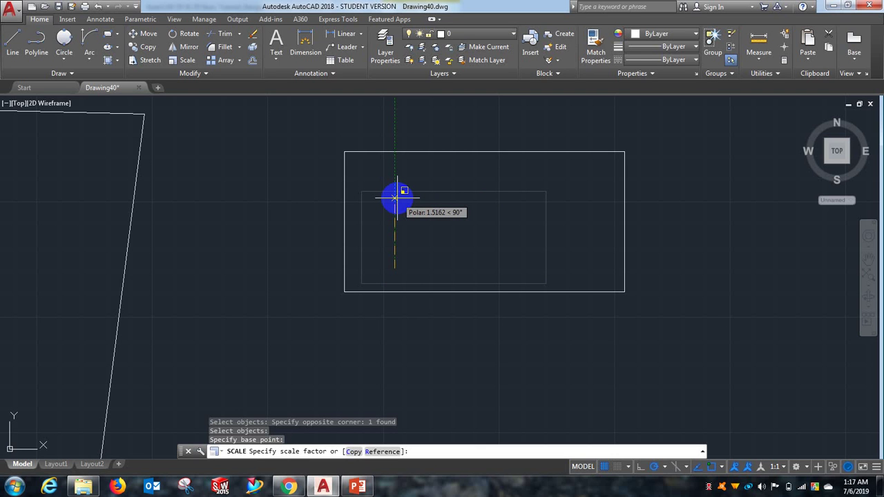
pyautogui.write('3')
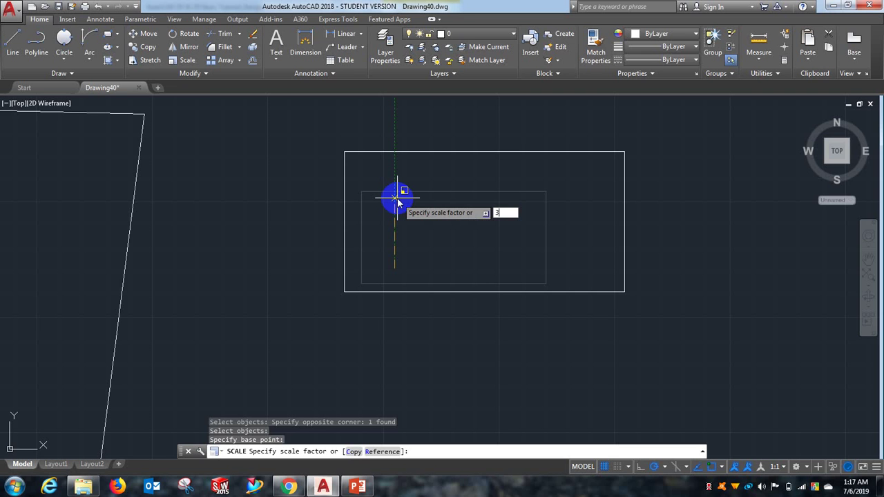
pyautogui.press('Return')
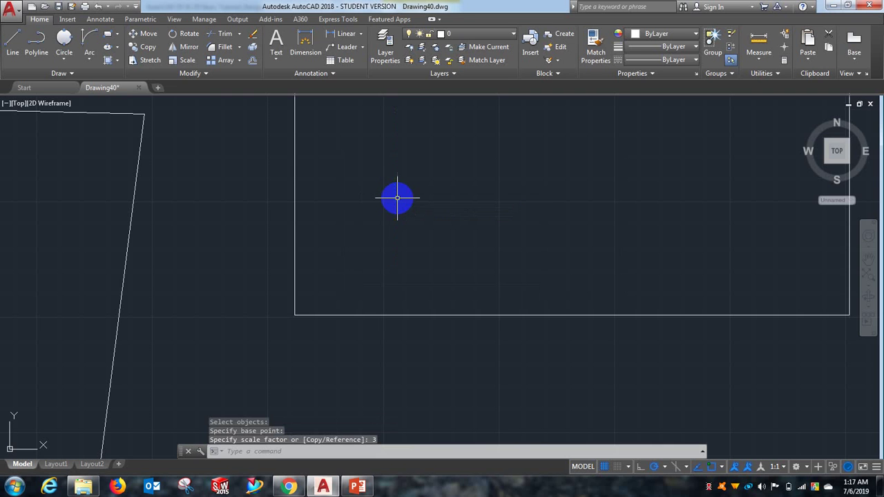
# Step: Place the 2-unit offset copy of the line beside the circles, end Offset, and return to PowerPoint
pyautogui.scroll(-6, 377, 304)
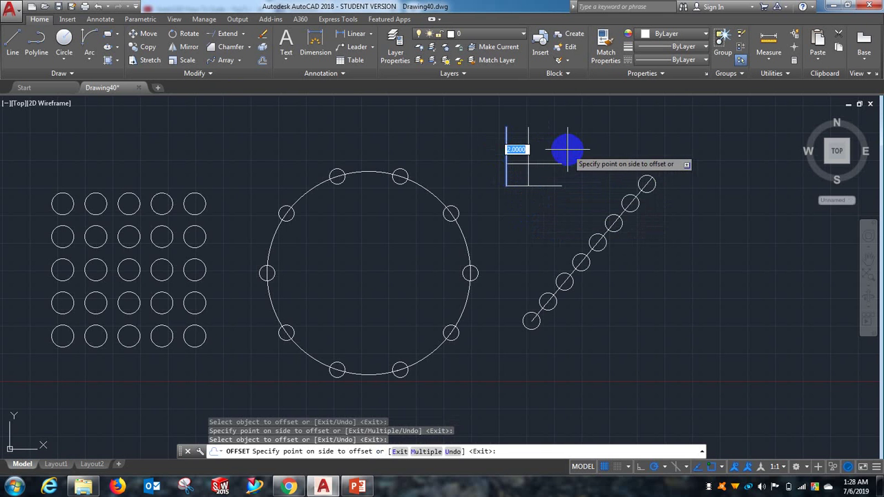
pyautogui.click(571, 146)
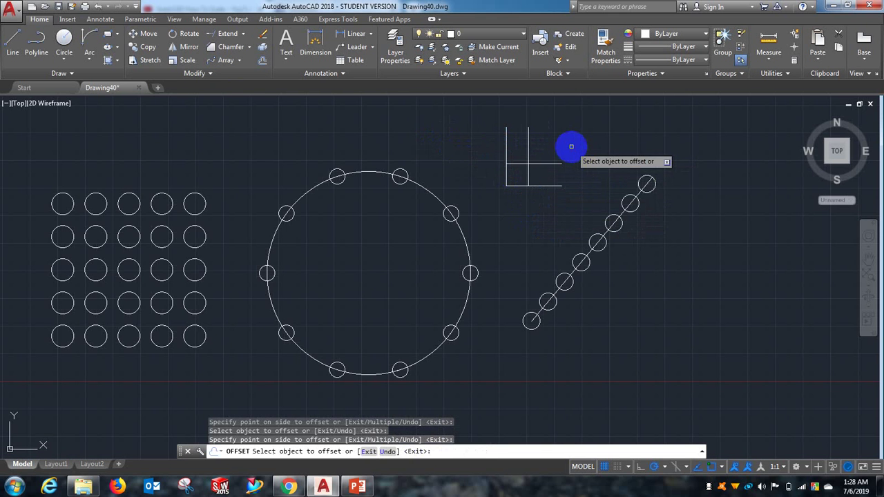
pyautogui.rightClick(579, 142)
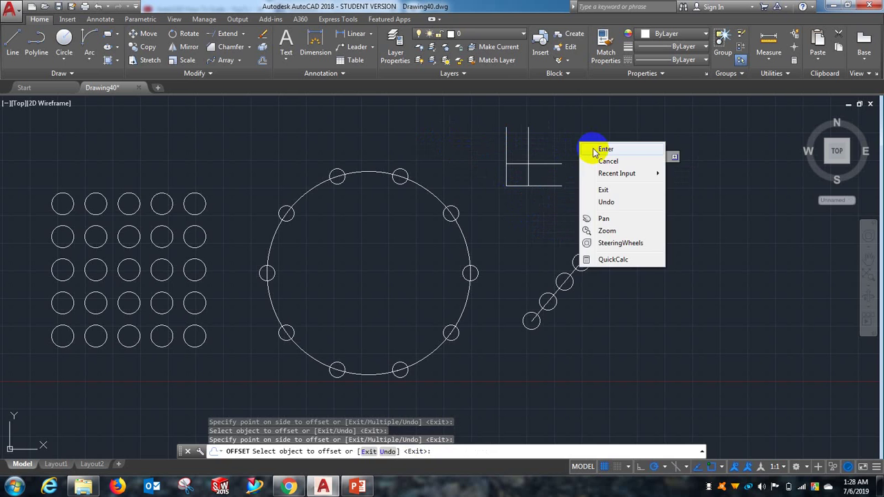
pyautogui.click(589, 147)
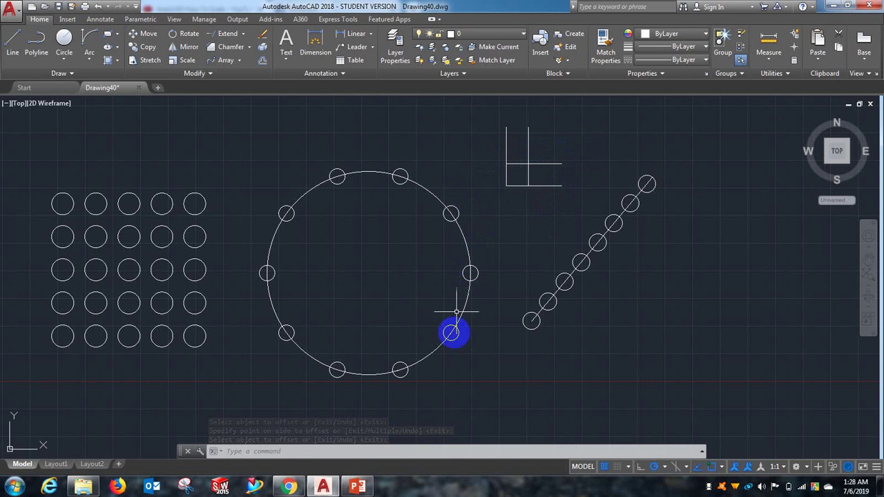
pyautogui.click(360, 488)
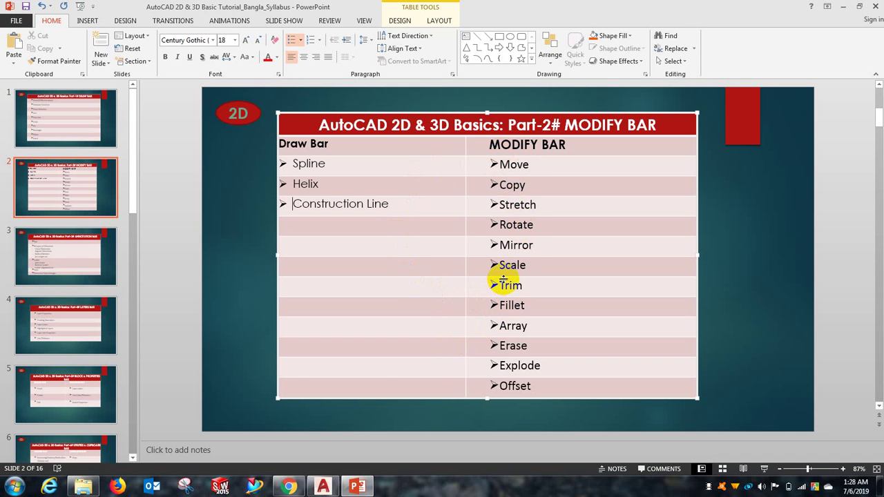
# Step: Show slide 2, listing Draw Bar items beside twelve MODIFY BAR tools ending with Offset
pyautogui.click(689, 493)
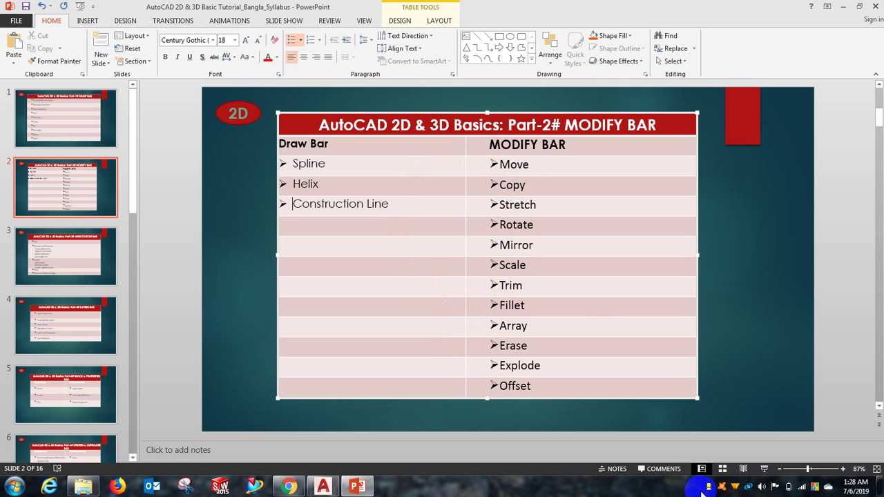